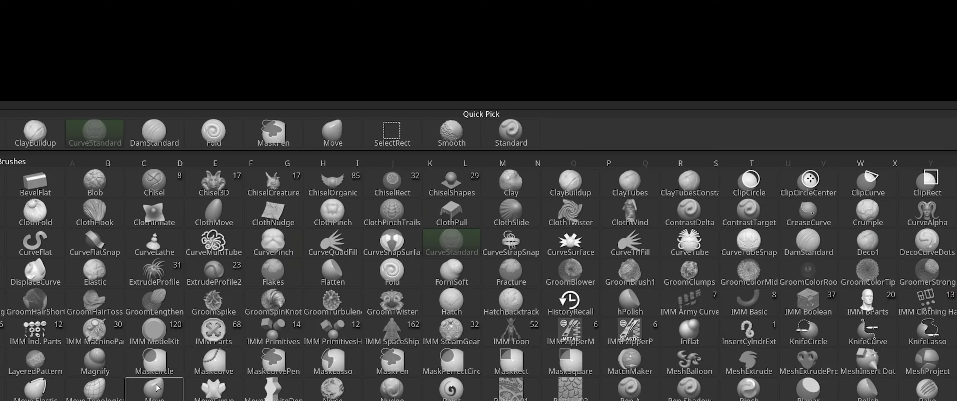
Step: Shape the top of the mushroom cap around its central knob with short sculpting strokes
left_click(474, 129)
left_click_drag(718, 248, 716, 235)
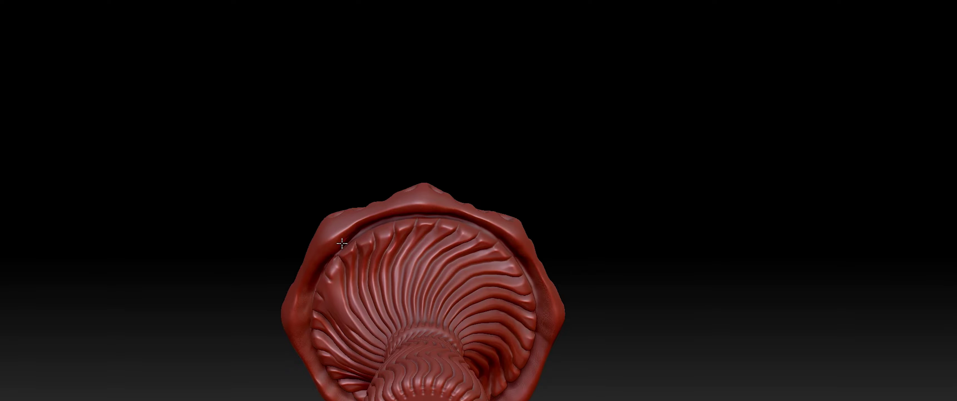
left_click_drag(693, 170, 809, 348)
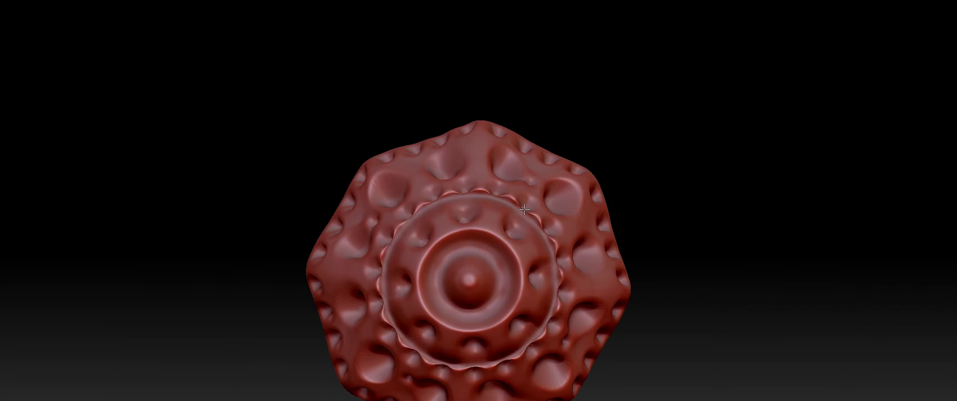
left_click_drag(757, 168, 750, 93)
mouse_move(477, 179)
left_mouse_down()
mouse_move(480, 126)
mouse_move(484, 150)
left_mouse_up()
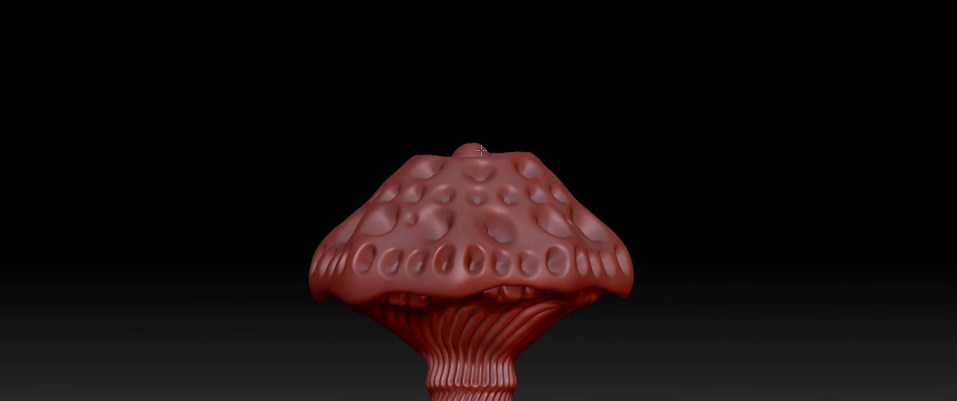
left_click_drag(682, 169, 682, 206)
mouse_move(490, 161)
left_mouse_down()
mouse_move(496, 136)
mouse_move(499, 155)
left_mouse_up()
right_click_drag(500, 154, 500, 137)
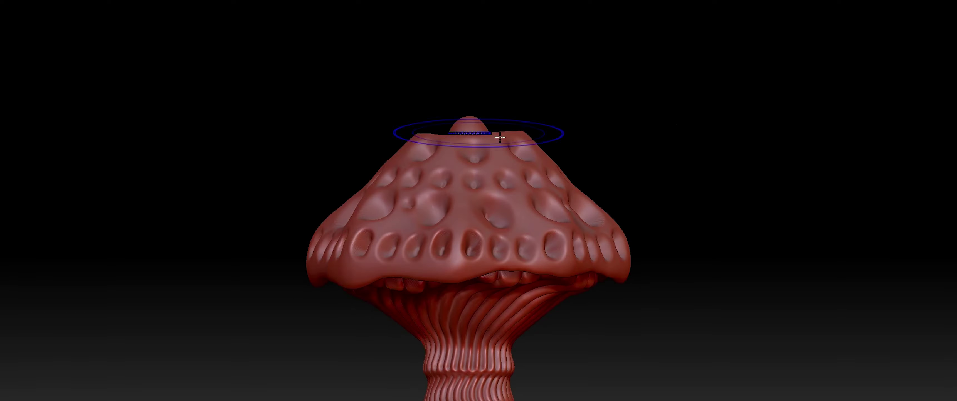
Step: Flare the lower rim of the mushroom cap outward with the Move brush
mouse_move(622, 266)
left_mouse_down()
mouse_move(629, 277)
mouse_move(670, 268)
mouse_move(633, 257)
mouse_move(633, 272)
left_mouse_up()
key("b")
key("m")
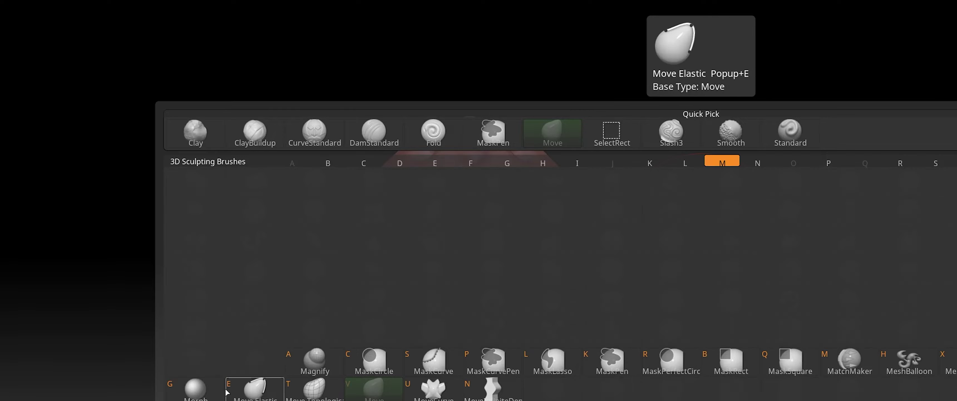
key("v")
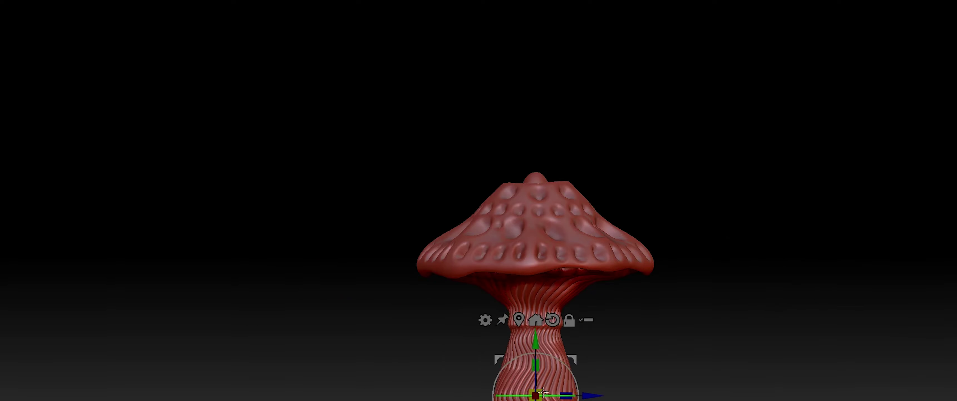
mouse_move(543, 392)
right_mouse_down("alt")
mouse_move(479, 398)
mouse_move(433, 387)
right_mouse_up("alt")
key("q")
key("s")
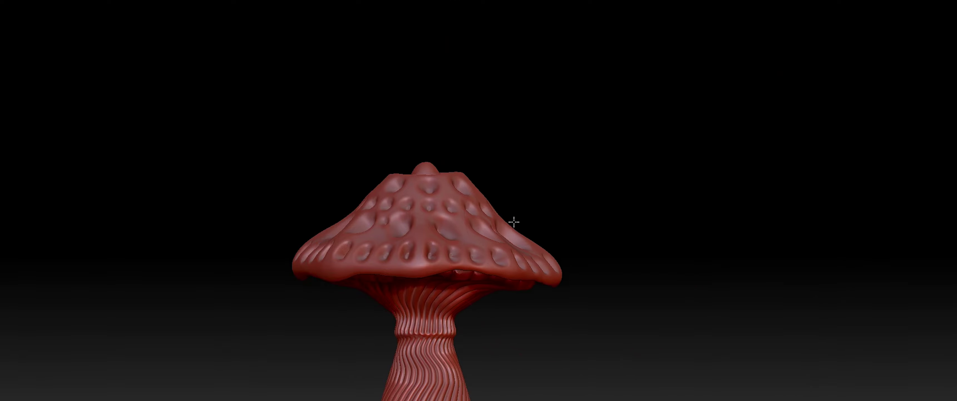
Step: Push the mushroom's stem sideways so it curves beneath the cap
mouse_move(428, 224)
left_mouse_down()
mouse_move(630, 139)
mouse_move(518, 279)
left_mouse_up()
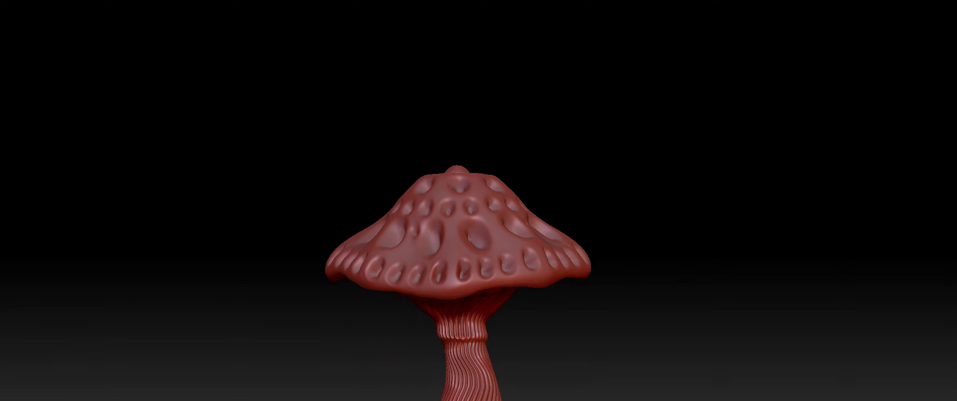
left_click_drag(471, 363, 639, 399)
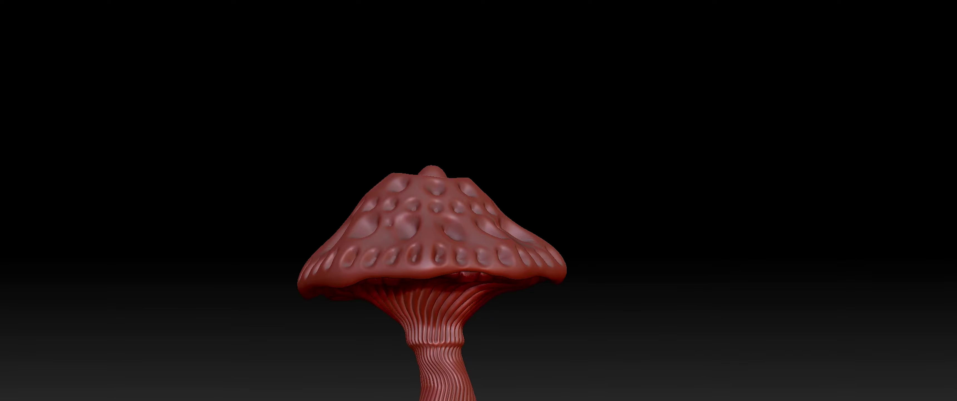
left_click_drag(586, 214, 718, 293)
Step: Try several texturing brushes on the mushroom cap's dimpled surface
key("b")
key("Escape")
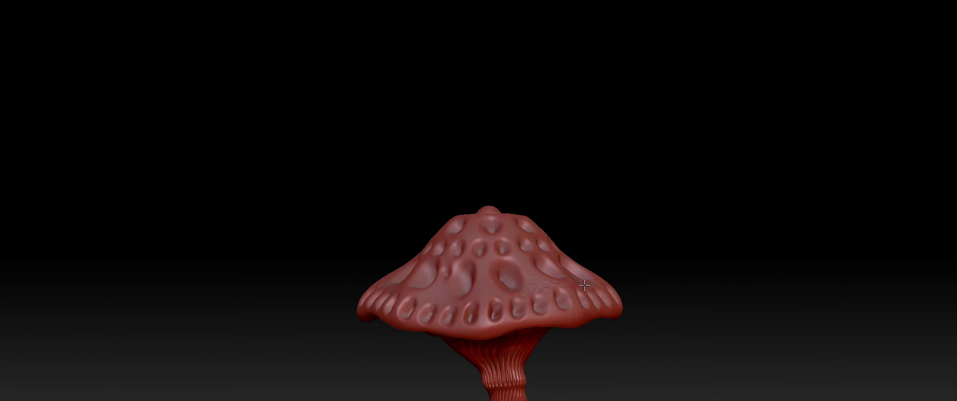
key("b")
key("Escape")
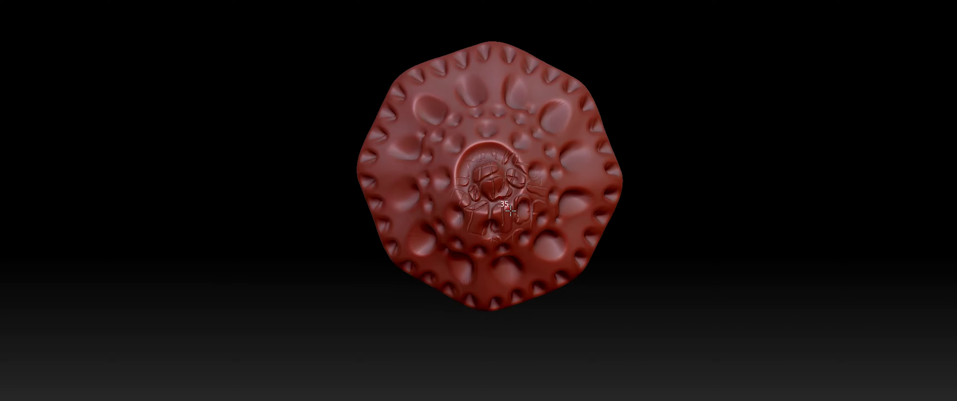
key("b")
left_click(407, 303)
left_click_drag(483, 238, 539, 260)
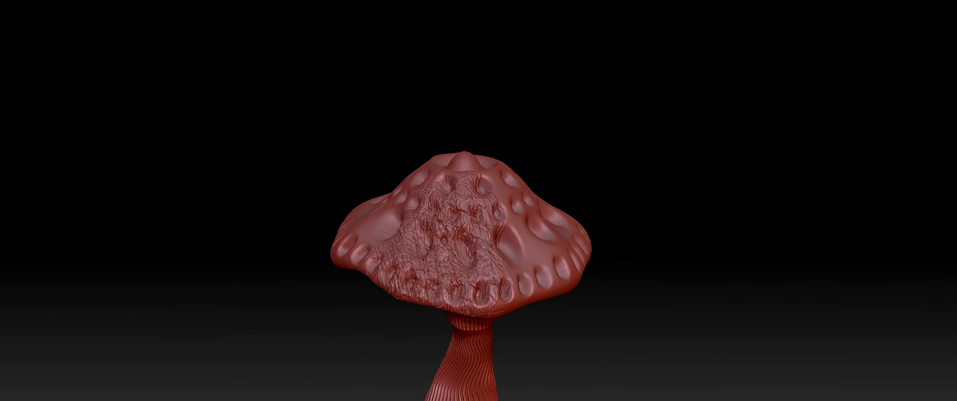
key("b")
left_click(230, 304)
key("s")
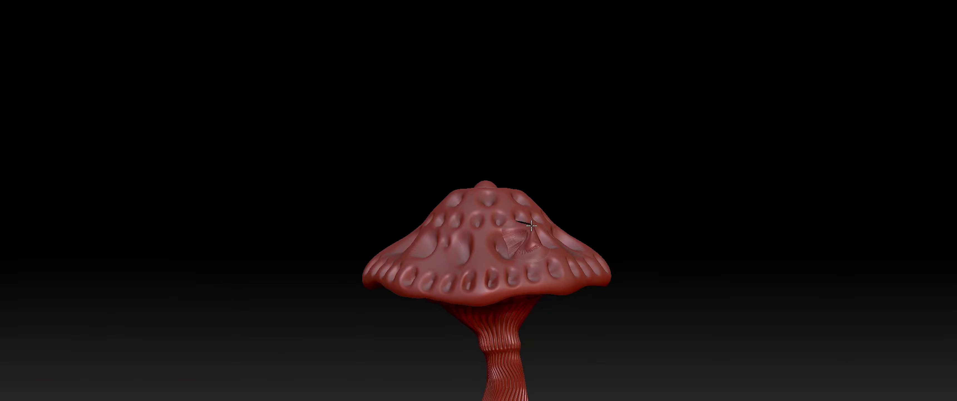
key("b")
left_click(311, 390)
mouse_move(632, 316)
left_mouse_down()
mouse_move(711, 246)
mouse_move(488, 257)
left_mouse_up()
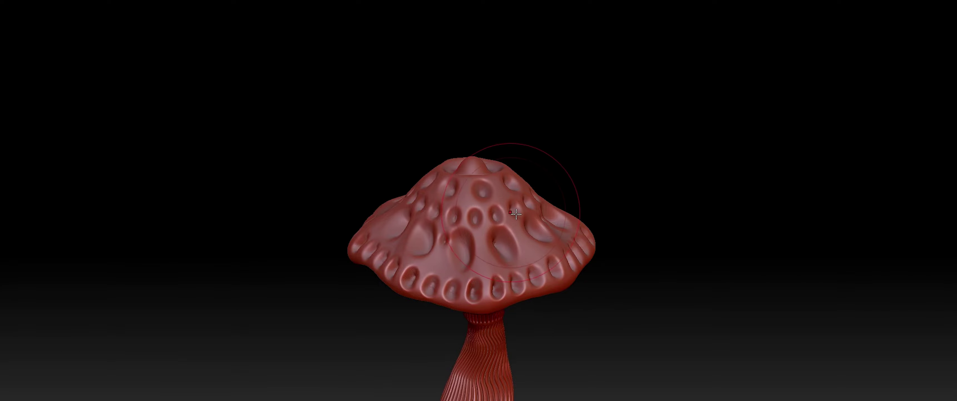
Step: Try cloth brushes such as ClothTwister and ClothMove on the mushroom cap
key("b")
left_click(665, 210)
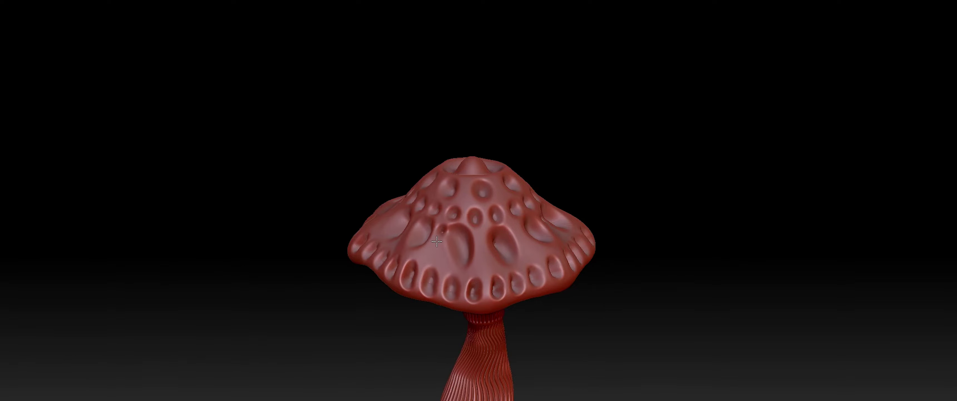
key("b")
left_click(281, 255)
key("b")
key("b")
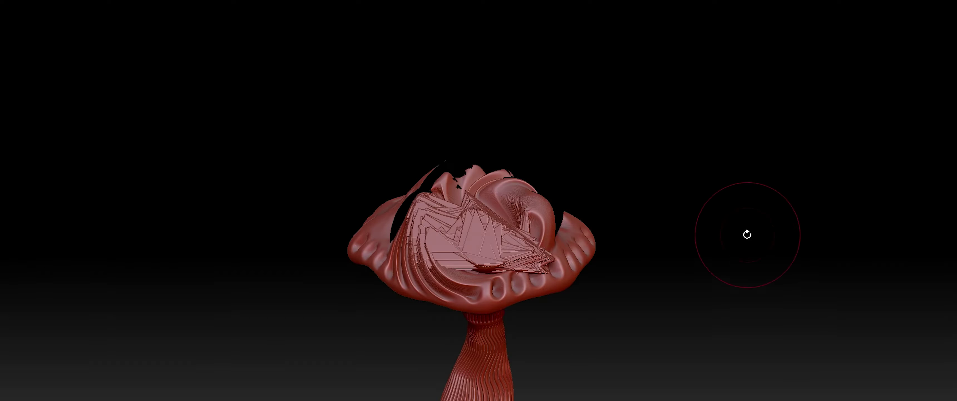
left_click_drag(748, 235, 466, 185)
key("b")
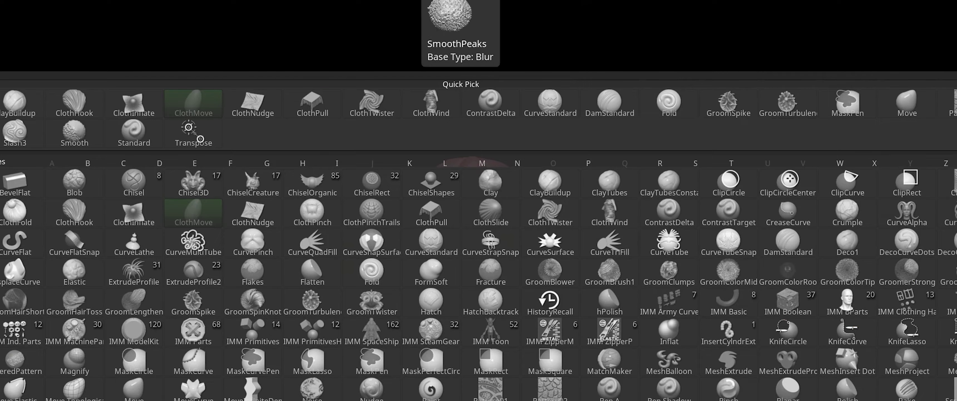
key("b")
key("b")
key("b")
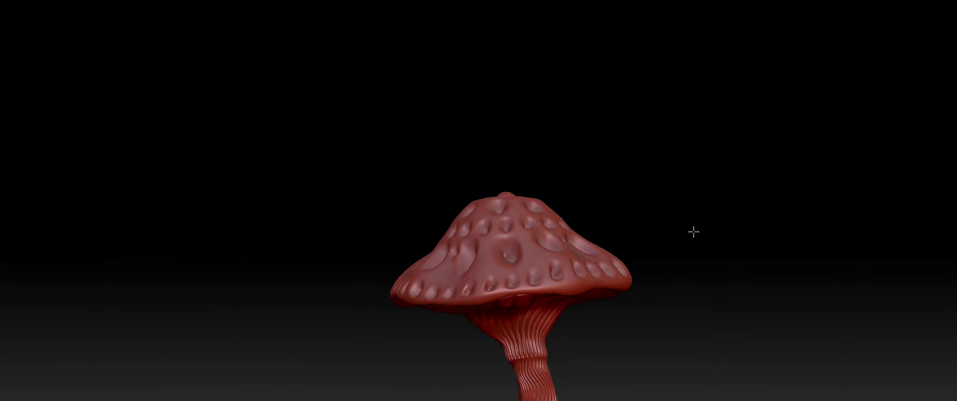
Step: Try carving the front of the mushroom cap with the Chisel brush
left_click_drag(694, 232, 575, 313)
left_click_drag(670, 274, 792, 274)
key("b")
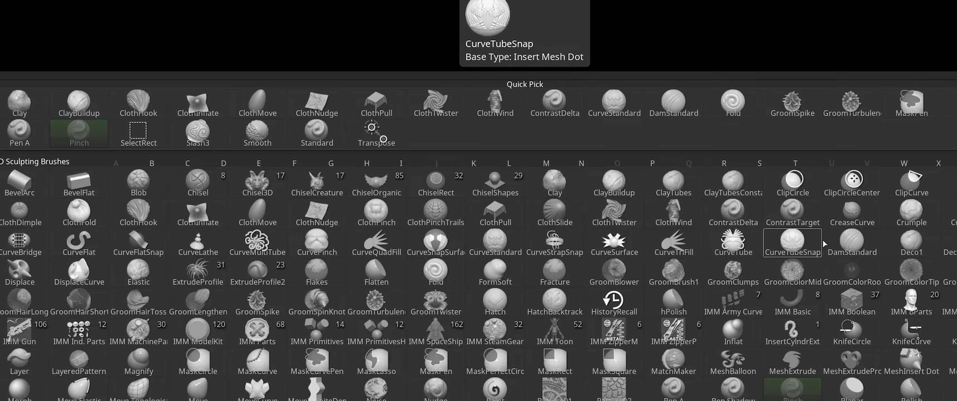
key("c")
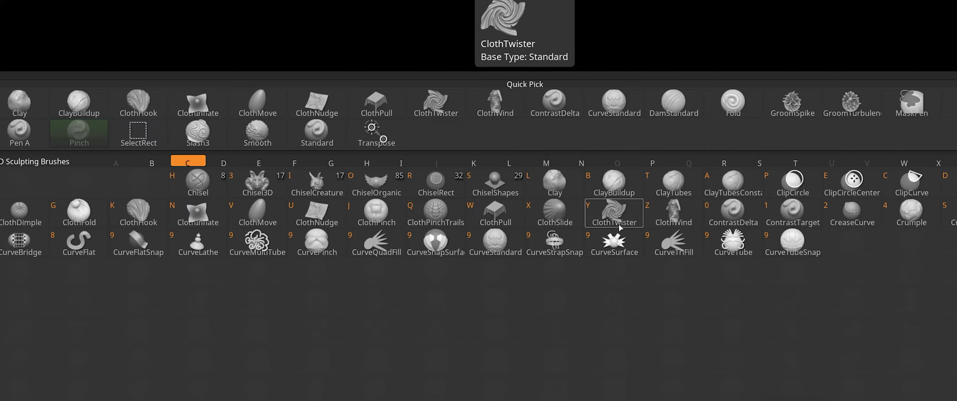
left_click(363, 238)
key("s")
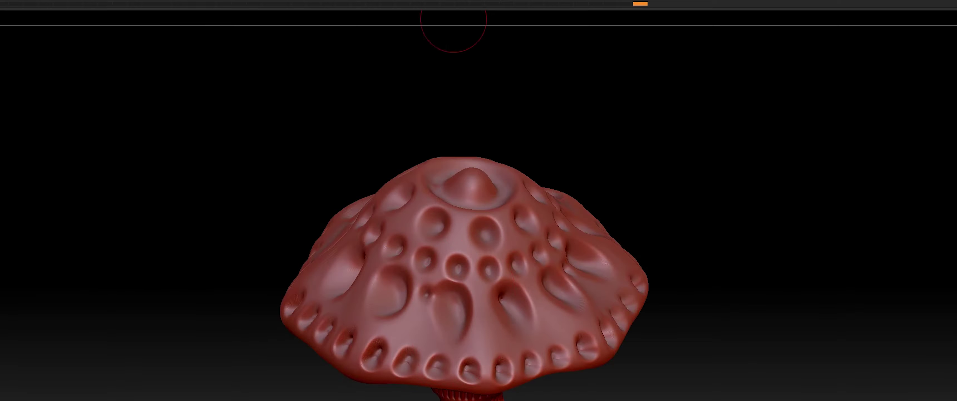
mouse_move(454, 21)
left_mouse_down()
mouse_move(278, 21)
mouse_move(461, 306)
mouse_move(428, 311)
left_mouse_up()
mouse_move(728, 275)
left_mouse_down()
mouse_move(778, 181)
mouse_move(740, 266)
left_mouse_up()
key("ctrl+z")
Step: Try strokes with another sculpting brush on the side of the cap
key("b")
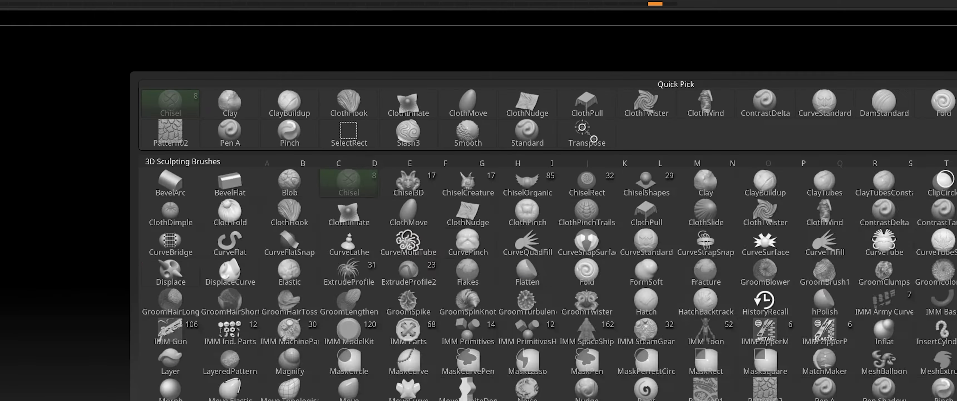
left_click(713, 298)
key("ctrl+z")
left_click_drag(553, 292, 563, 298)
mouse_move(728, 237)
left_mouse_down()
mouse_move(762, 258)
mouse_move(728, 245)
left_mouse_up()
key("ctrl+z")
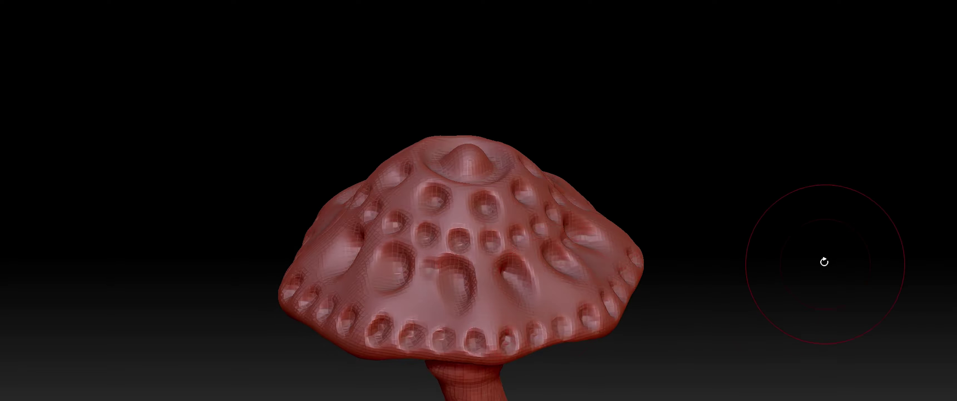
Step: Try a long stroke across the side of the cap from a lower viewpoint
left_click_drag(823, 260, 803, 293)
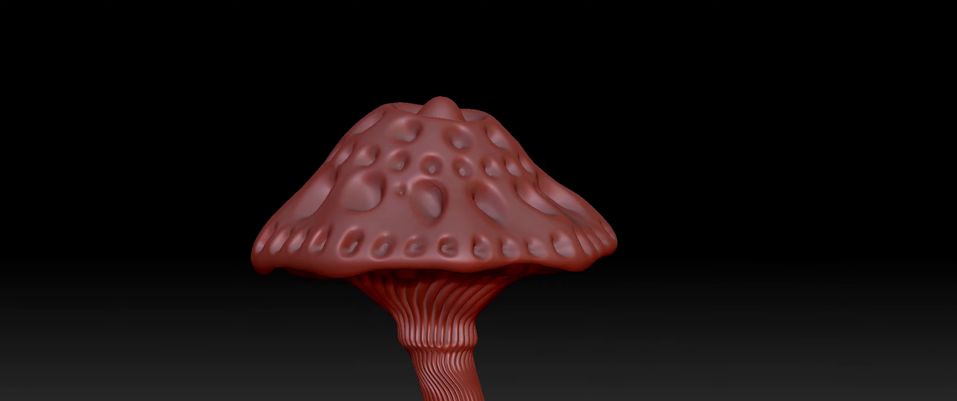
mouse_move(766, 231)
left_mouse_down()
mouse_move(769, 275)
mouse_move(758, 286)
left_mouse_up()
left_click_drag(557, 179, 595, 219)
key("ctrl+z")
Step: Sculpt the recessed flat surface inside the rounded border of the mushroom's base
left_click_drag(665, 271, 728, 297)
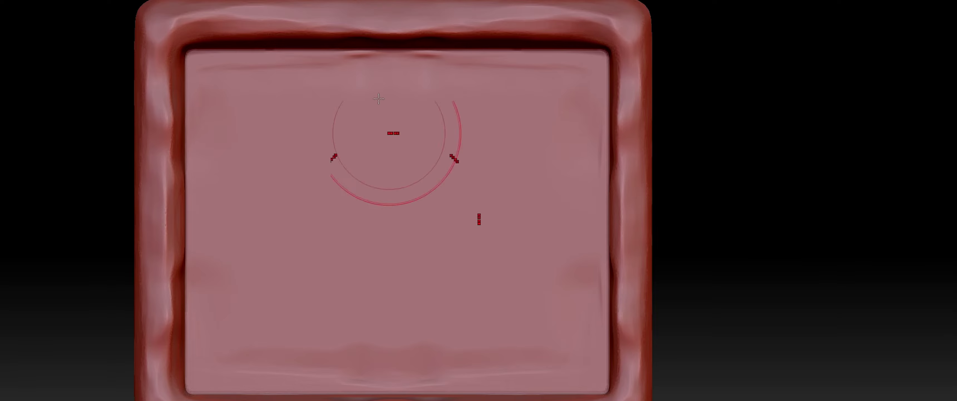
left_click_drag(478, 216, 461, 202)
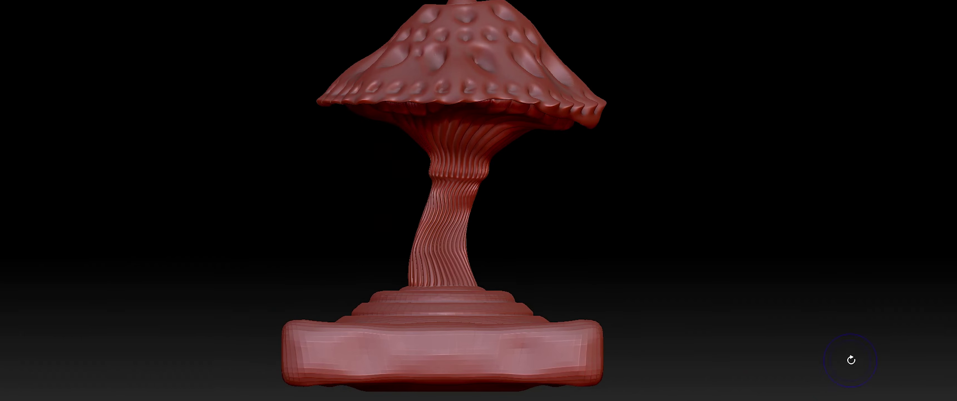
key("b")
key("Escape")
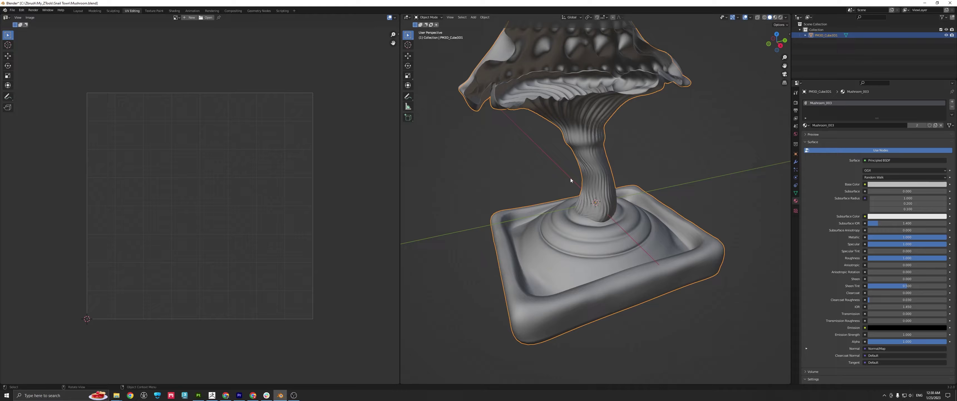
Step: Switch to Blender and examine the imported mushroom mesh and its UV layout in Edit Mode
scroll(570, 178, "down", 4)
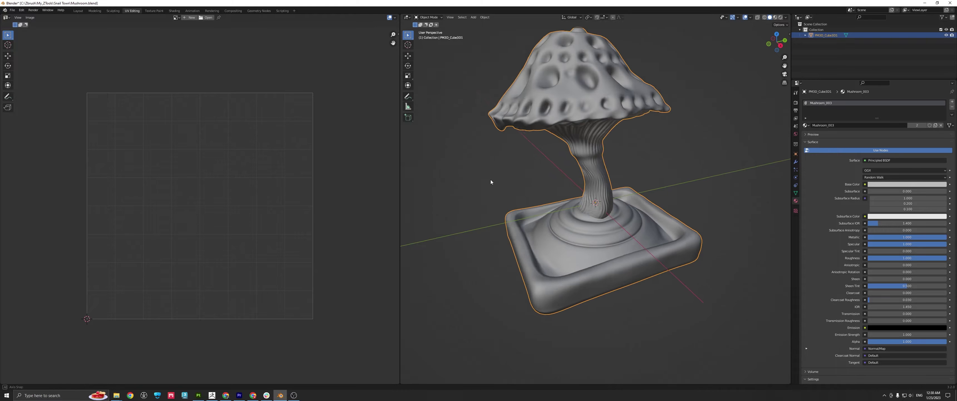
scroll(500, 177, "up", 3)
key("Tab")
scroll(300, 325, "up", 2)
scroll(300, 326, "down", 1)
key("Tab")
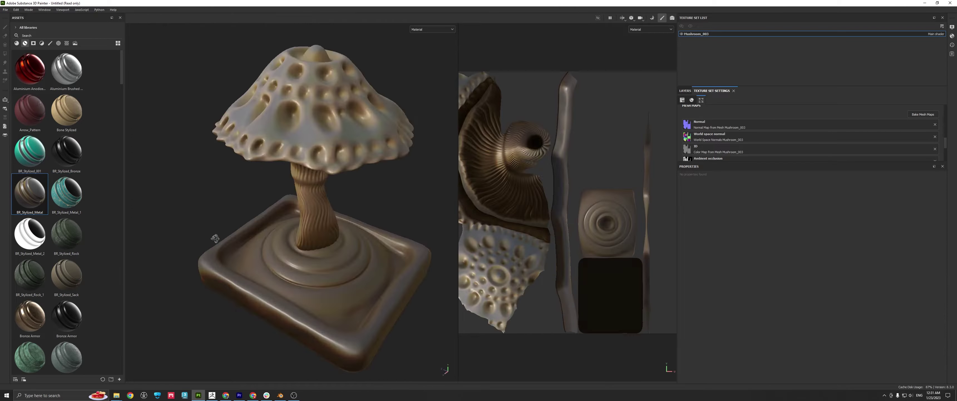
Step: In Substance 3D Painter, mask the BR_Stylized_Metal layer and add the Arrow_Pattern smart material above it
right_click(695, 111)
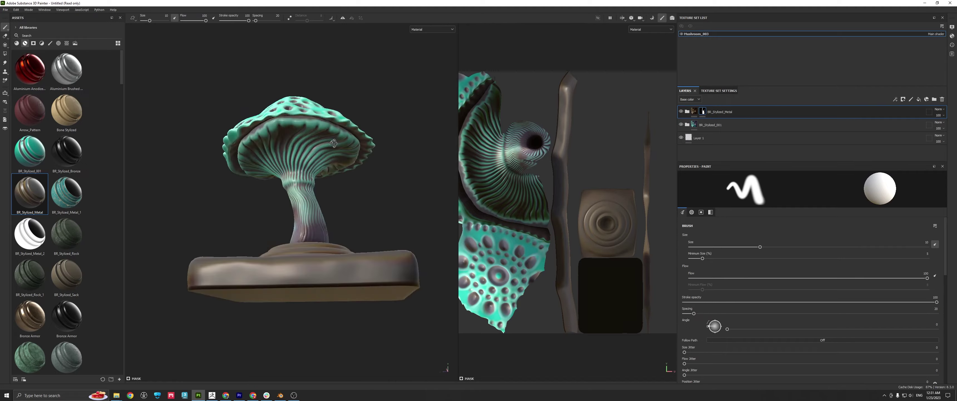
left_click_drag(29, 110, 282, 156)
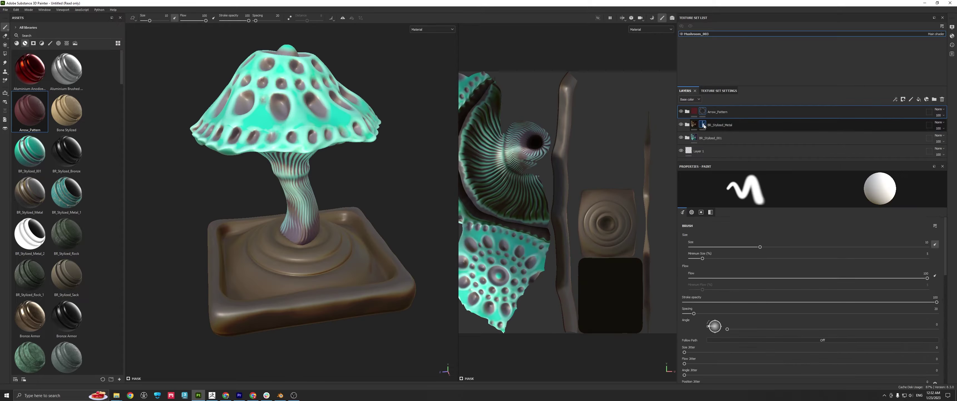
scroll(768, 294, "down", 5)
Step: Clear the Arrow_Pattern layer's mask and apply the Dirt Ground smart mask to it
right_click(703, 112)
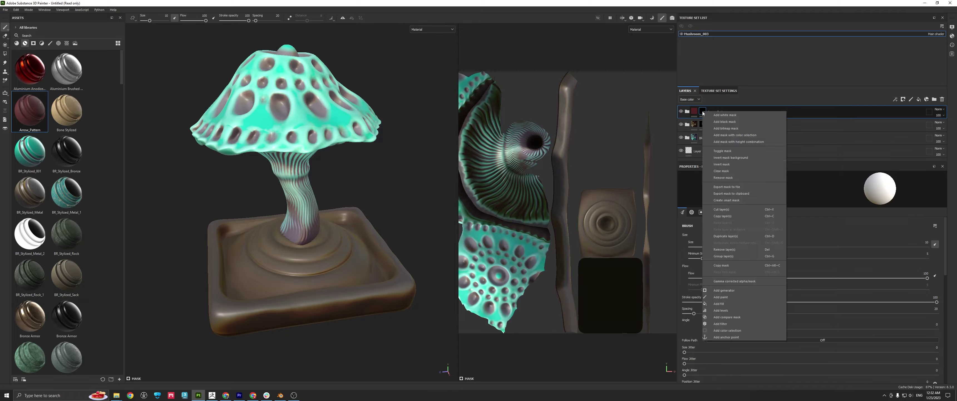
left_click(727, 171)
left_click(33, 43)
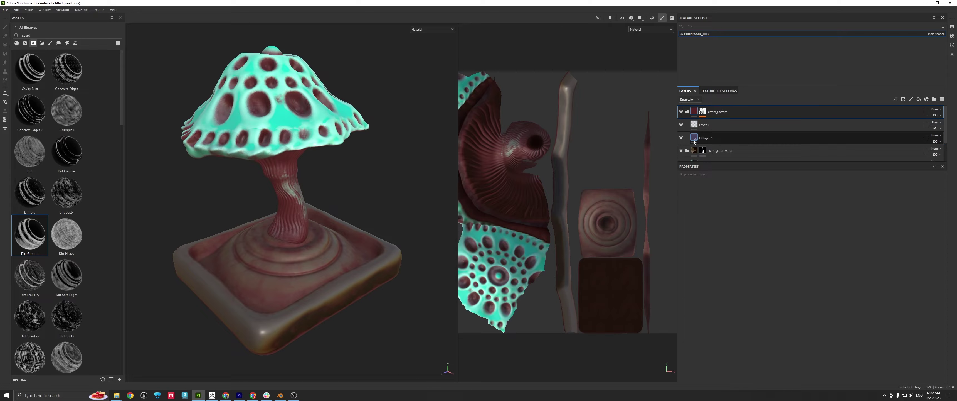
Step: Recolor Arrow_Pattern's fill layer white and reveal Folder 1 on the stem and cap with Polygon Fill
left_click(852, 304)
left_click_drag(854, 304, 804, 306)
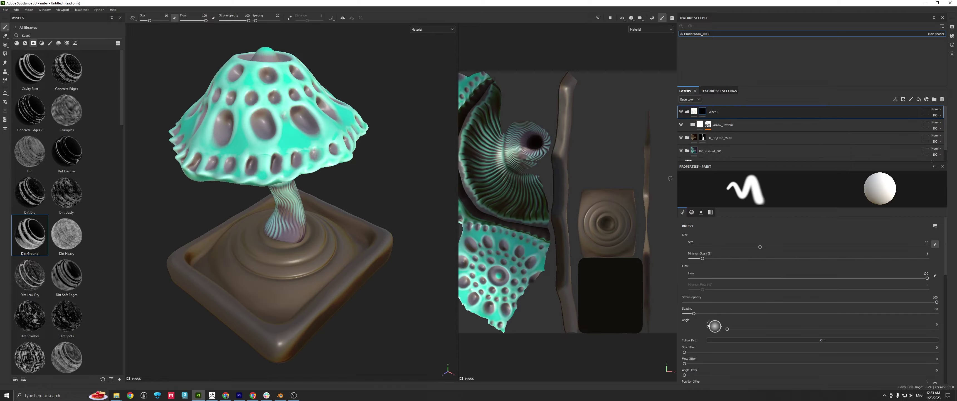
left_click(5, 54)
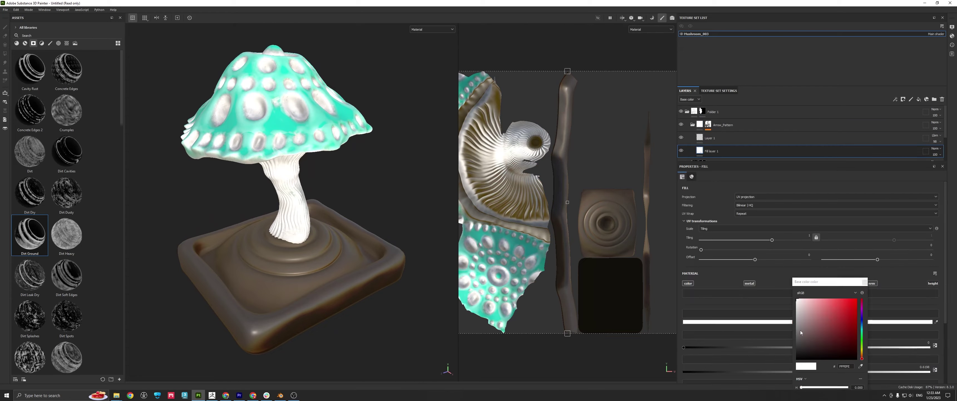
Step: Recolor the Arrow_Pattern fill layer to a saturated orange-brown
mouse_move(800, 330)
left_mouse_down()
mouse_move(847, 344)
mouse_move(809, 325)
left_mouse_up()
mouse_move(858, 344)
left_mouse_down()
mouse_move(826, 344)
mouse_move(806, 321)
mouse_move(835, 321)
mouse_move(843, 306)
mouse_move(832, 302)
mouse_move(850, 302)
left_mouse_up()
left_click(862, 354)
left_click(844, 332)
mouse_move(433, 223)
left_mouse_down("alt")
mouse_move(427, 159)
mouse_move(423, 201)
left_mouse_up("alt")
mouse_move(851, 309)
left_mouse_down()
mouse_move(877, 335)
mouse_move(857, 322)
left_mouse_up()
left_click_drag(361, 257, 362, 271, "alt")
mouse_move(854, 316)
left_mouse_down()
mouse_move(850, 287)
mouse_move(824, 299)
mouse_move(860, 322)
left_mouse_up()
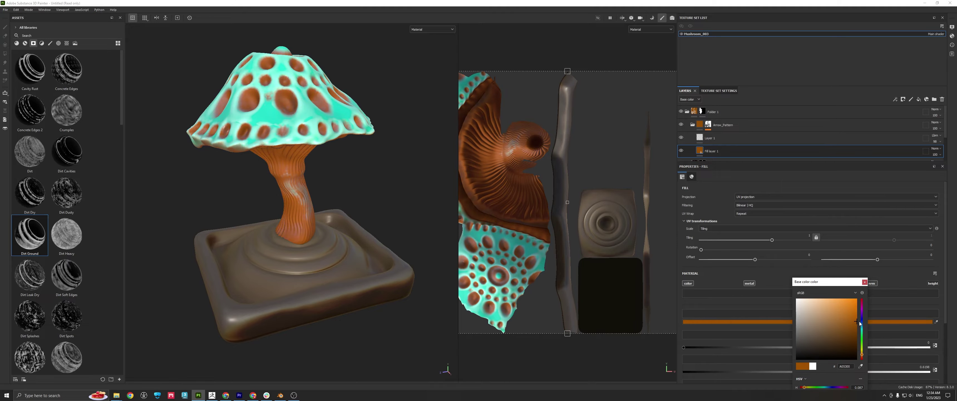
Step: Collapse Folder 1 and recolor the base fill layer of the BR_Stylized_Metal material orange
left_click(687, 112)
left_click(681, 124)
left_click(681, 125)
left_click(682, 124)
scroll(340, 257, "down", 5)
left_click_drag(346, 223, 351, 239, "alt")
scroll(342, 256, "up", 4)
scroll(721, 124, "down", 10)
left_click(717, 149)
left_click(830, 321)
left_click_drag(862, 331, 864, 353)
mouse_move(355, 214)
left_mouse_down("alt")
mouse_move(363, 229)
mouse_move(347, 206)
left_mouse_up("alt")
Step: Change the base color of the Edge Highlights layer to a pale cream
left_click(697, 124)
left_click(837, 322)
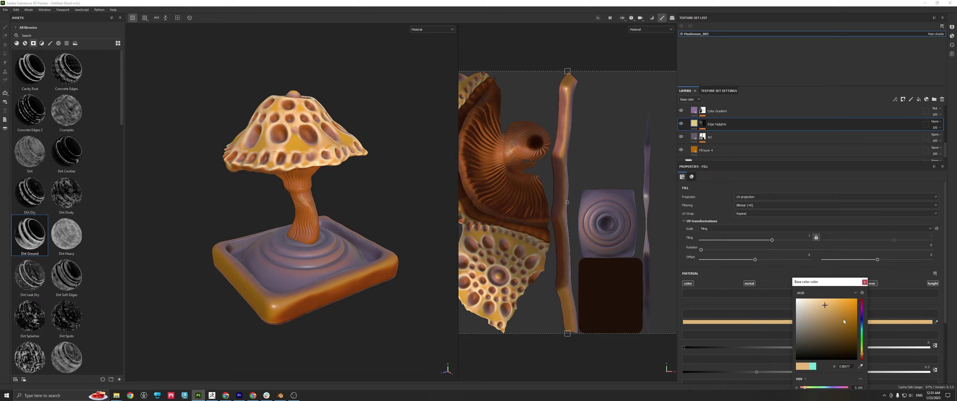
left_click_drag(809, 300, 811, 303)
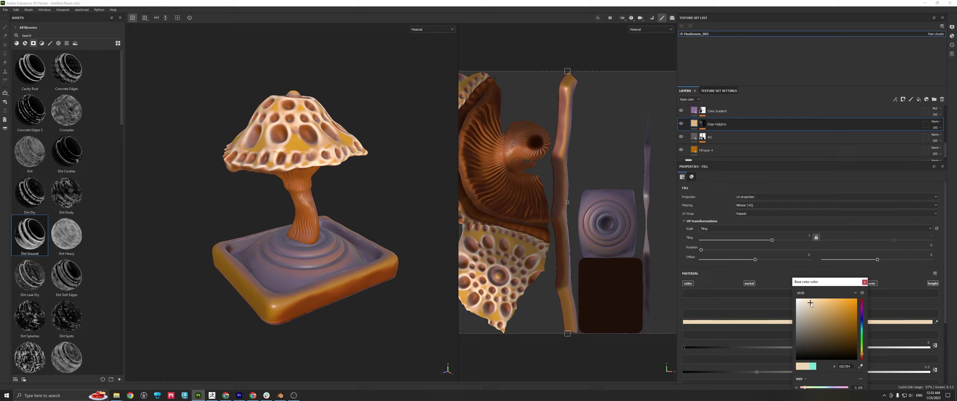
left_click(865, 283)
left_click_drag(355, 212, 353, 223, "alt")
Step: Change the base color of the Color Gradient layer to a muted orange-brown
left_click(694, 110)
left_click(833, 322)
left_click_drag(862, 314, 862, 354)
left_click_drag(841, 338, 837, 332)
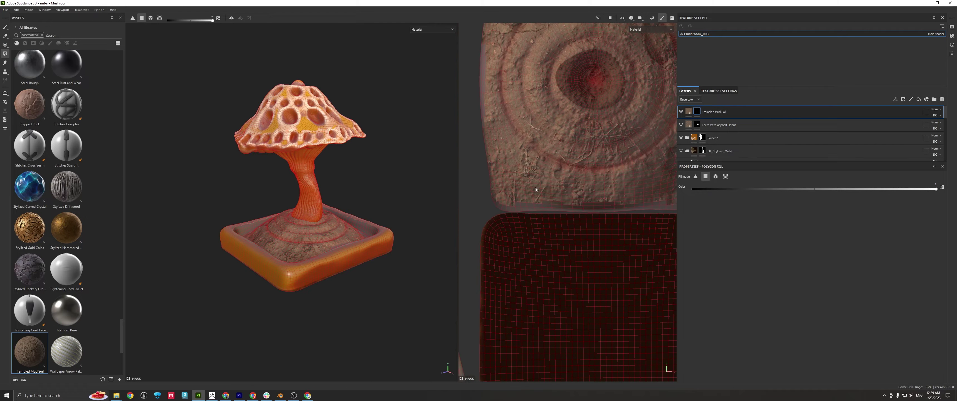
Step: Reveal the Trampled Mud Soil layer on the base's inner ground with Polygon Fill and return to the Paint tool
middle_click_drag(535, 187, 521, 181, "alt")
left_click_drag(381, 159, 610, 203)
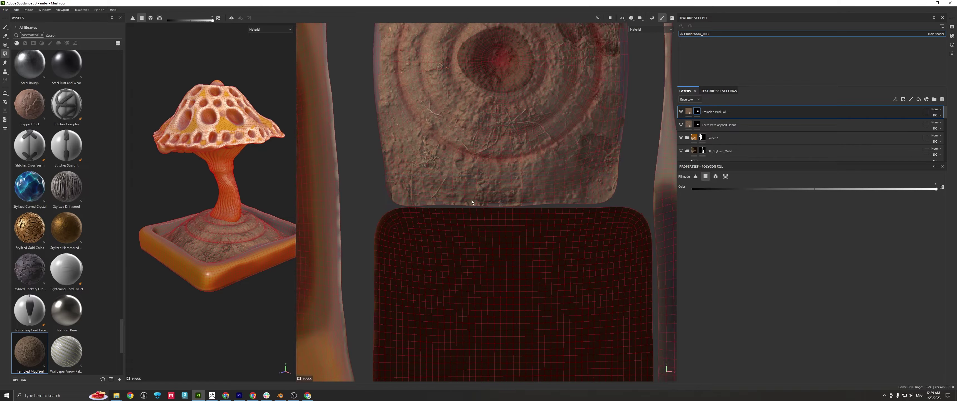
scroll(531, 210, "up", 3)
scroll(472, 147, "down", 5)
scroll(482, 204, "up", 5)
scroll(482, 204, "down", 3)
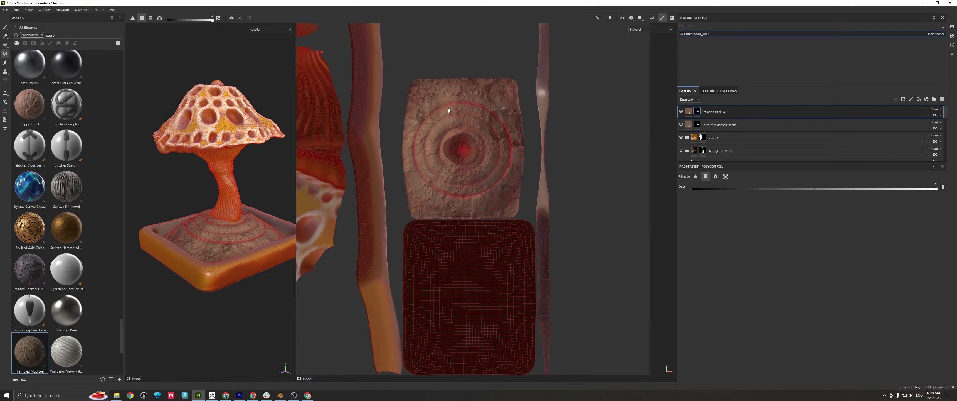
left_click_drag(296, 185, 356, 186)
key("1")
scroll(229, 213, "up", 4)
scroll(229, 214, "down", 1)
scroll(229, 214, "down", 4)
left_click(6, 9)
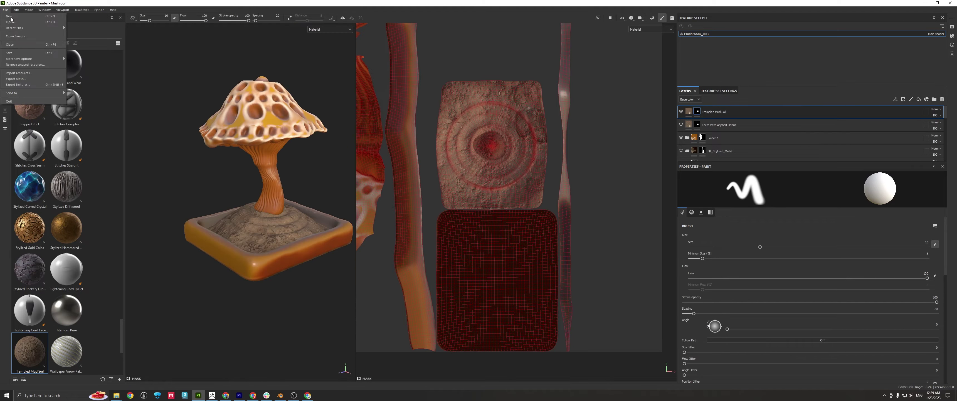
Step: Switch to ZBrush, pre-process the base subtool and decimate it with Decimation Master
left_click(212, 394)
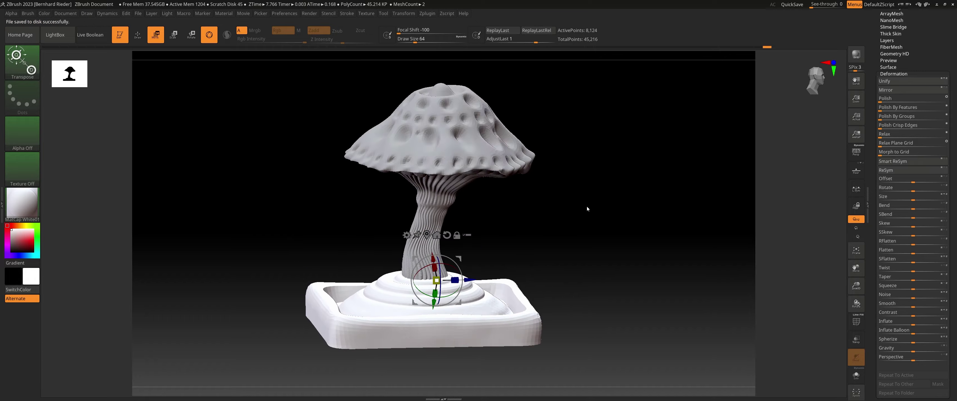
left_click(428, 14)
left_click(442, 138)
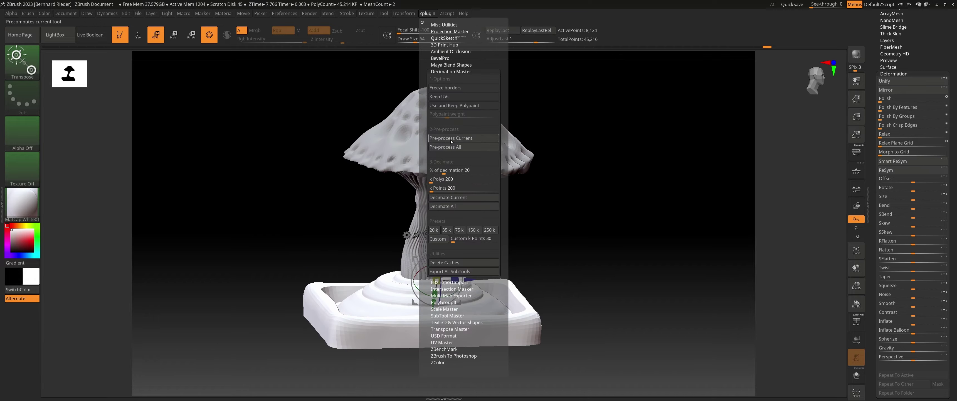
left_click(464, 139)
left_click(427, 14)
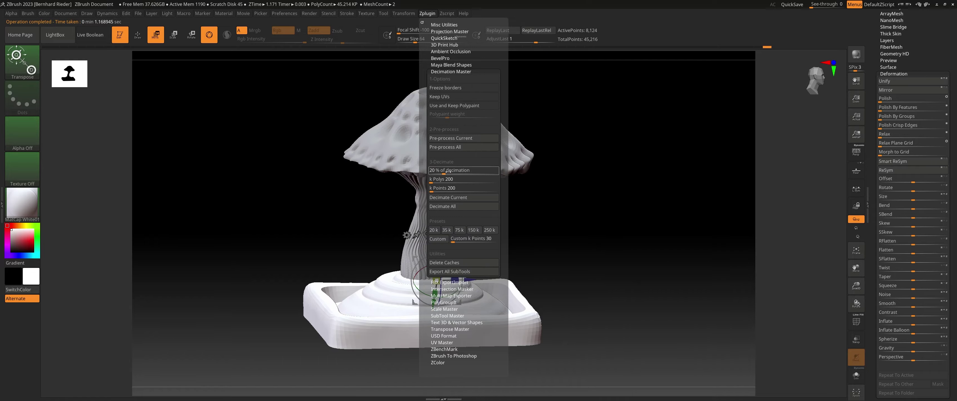
left_click(448, 197)
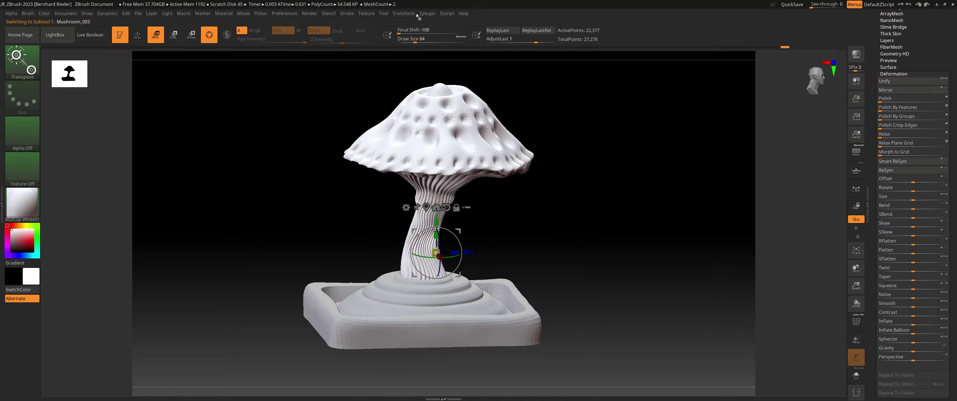
Step: Pre-process the mushroom subtool and decimate it, lowering the polygon target for a stronger reduction
left_click(428, 13)
left_click(463, 139)
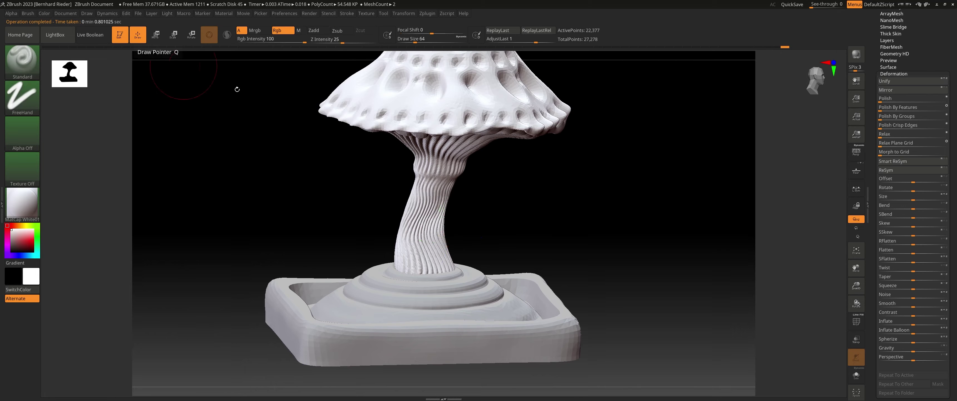
left_click(427, 14)
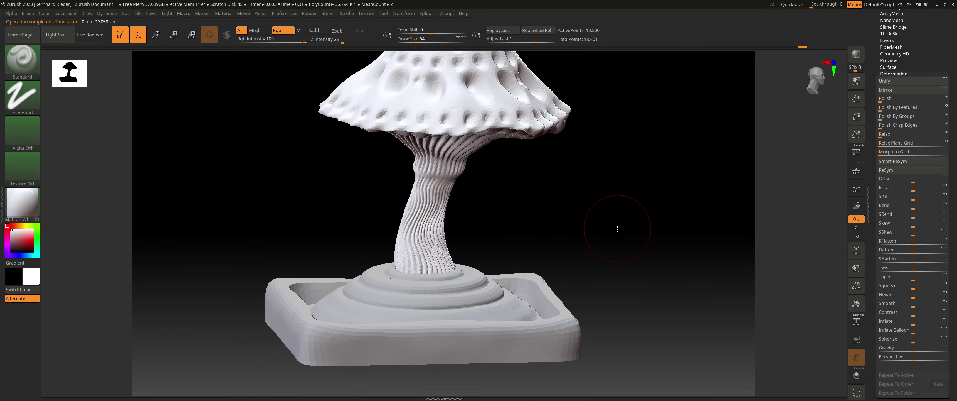
left_click(427, 13)
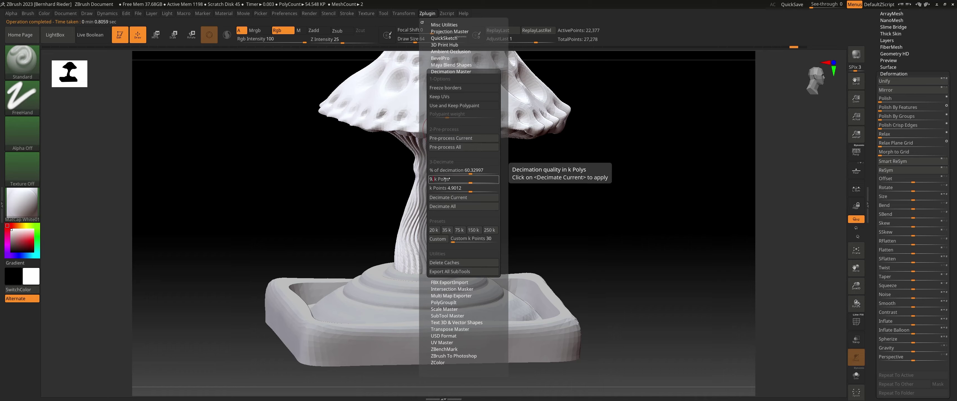
left_click(452, 200)
Step: Switch the display material to MatCap Red Wax and inspect the decimated mushroom
left_click_drag(575, 212, 539, 208)
left_click(22, 204)
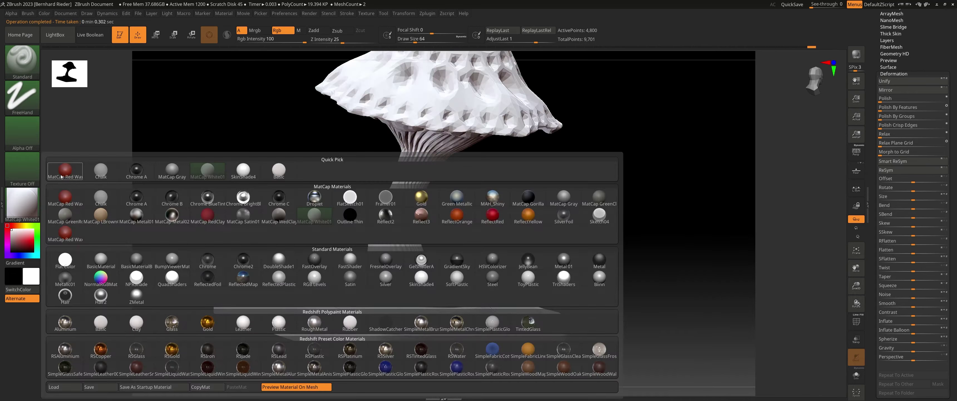
left_click(64, 169)
left_click_drag(524, 256, 423, 167)
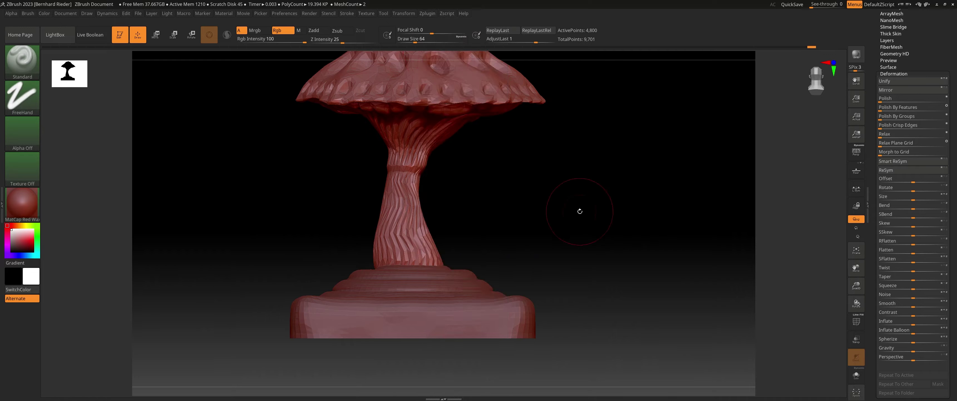
Step: Unwrap the mushroom and base subtools with UV Master and check the base's wireframe
left_click(450, 153)
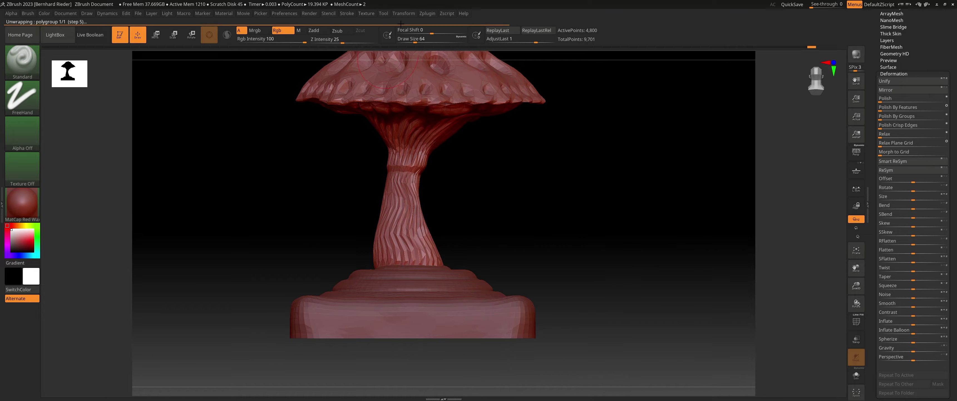
key("shift+f")
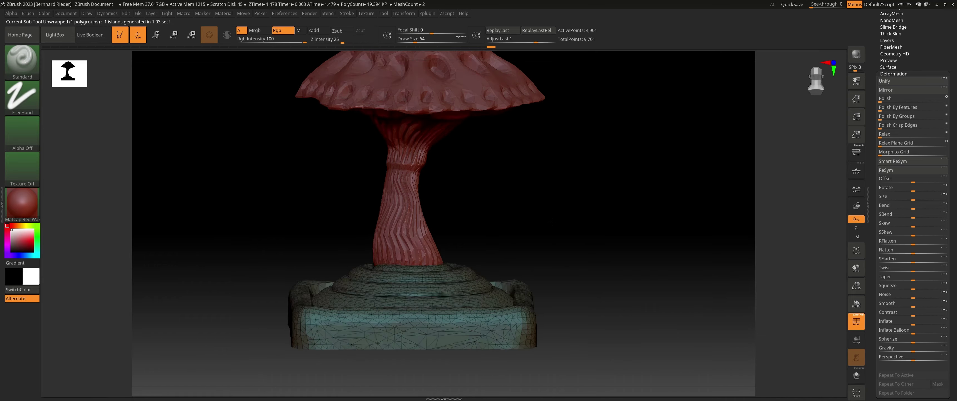
left_click_drag(573, 226, 606, 252)
left_click(390, 183, "alt")
key("shift+f")
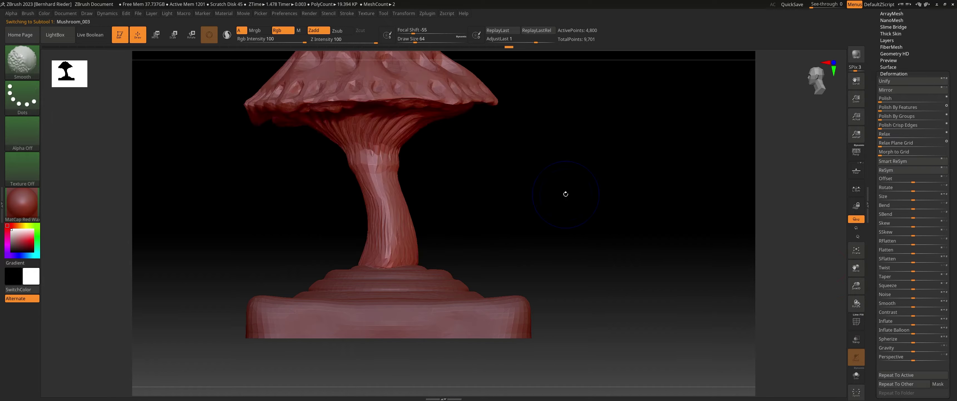
Step: Look over both subtools and export the visible ones as a binary FBX 2020 file
left_click_drag(564, 193, 594, 203)
left_click(490, 303, "alt")
left_click_drag(528, 229, 529, 254, "alt")
left_click(424, 284, "alt")
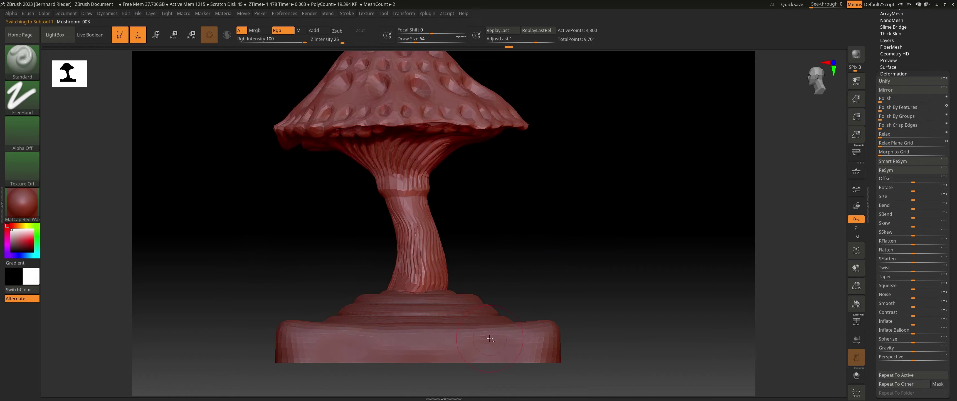
key("f")
left_click(428, 13)
left_click(450, 78)
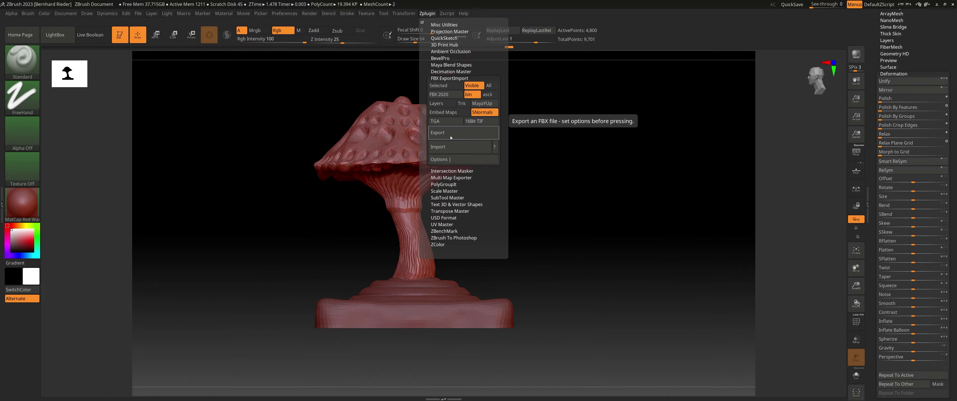
left_click(463, 129)
key("Return")
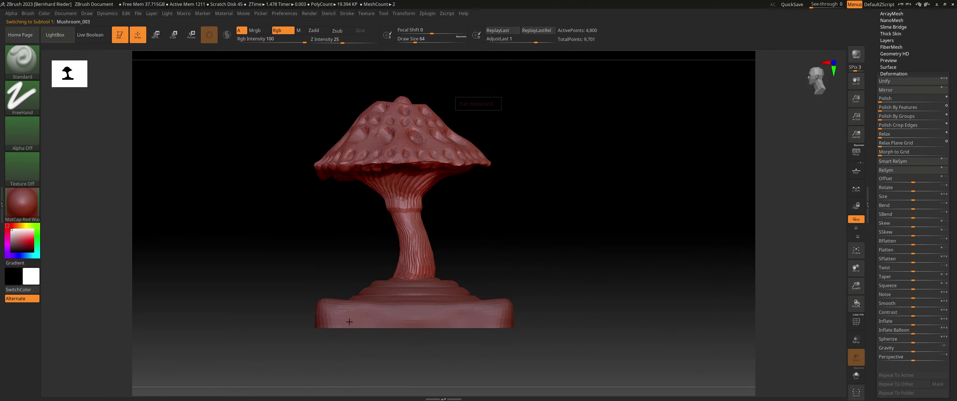
Step: Switch to Blender and assign the Mushroom_003 material to the base in place of its own material
key("super")
left_click(280, 395)
left_click(74, 16)
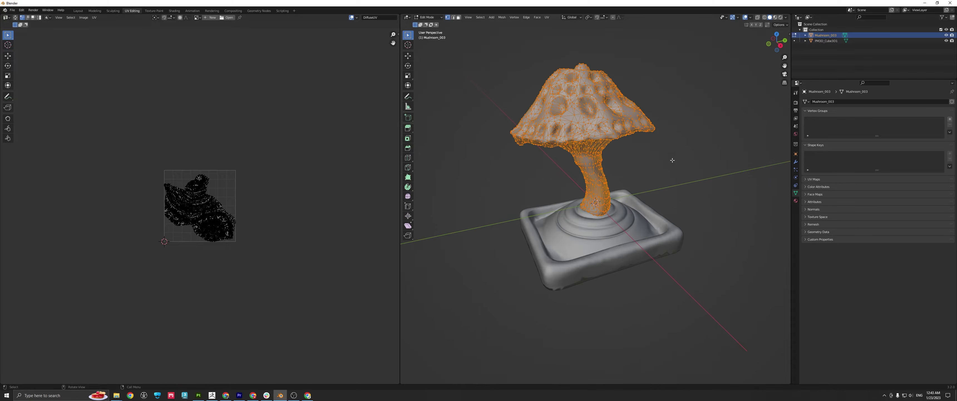
left_click(796, 200)
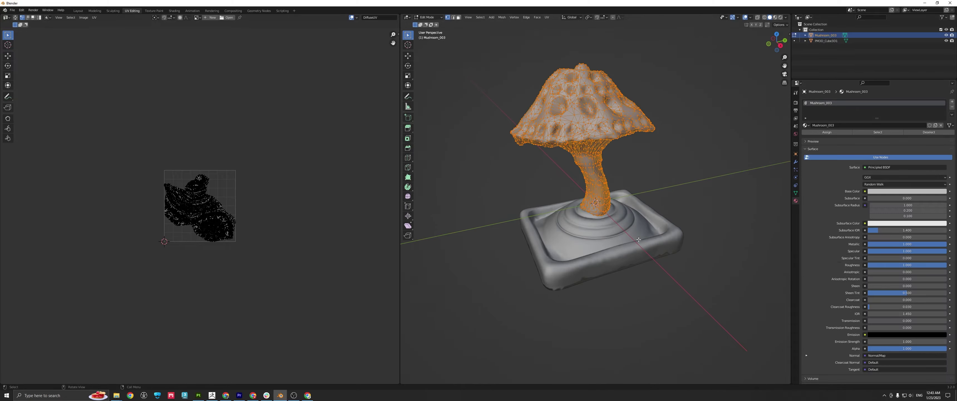
key("Tab")
left_click(639, 242)
left_click(602, 123)
left_click(639, 242)
left_click(952, 106)
left_click(806, 125)
left_click(823, 138)
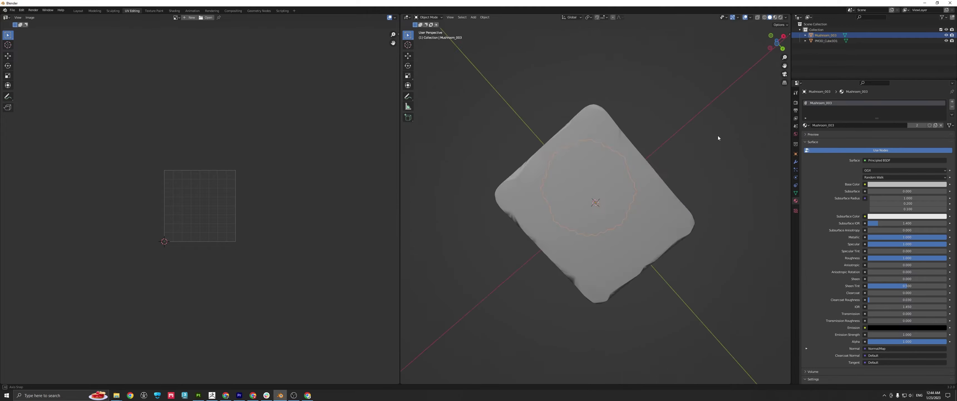
Step: Check the mushroom mesh and join it with the base into a single object
left_click(592, 157)
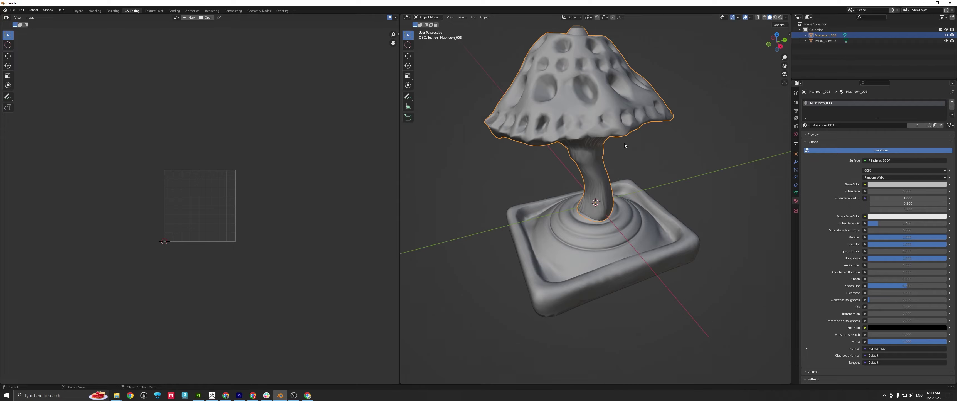
scroll(624, 144, "up", 1)
scroll(604, 117, "down", 2)
key("Tab")
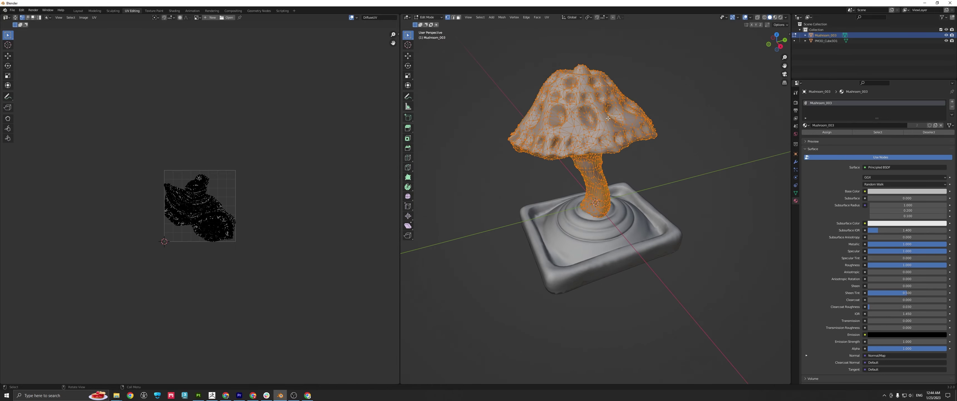
key("Tab")
left_click(588, 239, "shift")
key("ctrl+j")
Step: Pack all UV islands of the joined mesh within the UV square
key("Tab")
key("u")
left_click(119, 78)
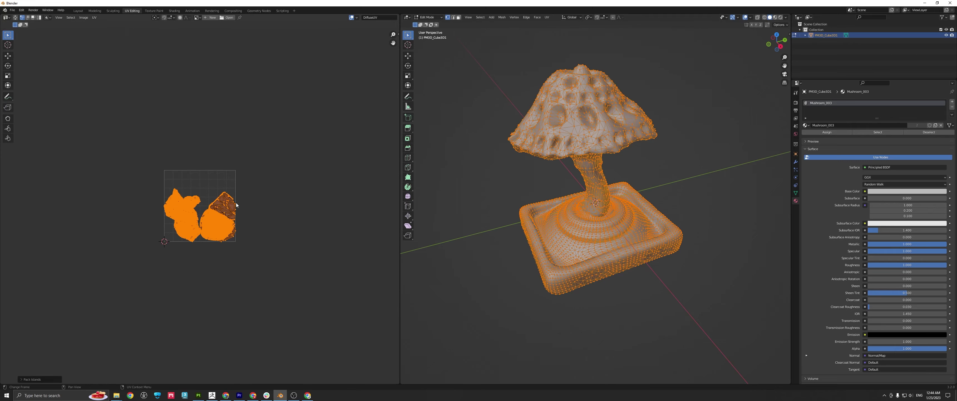
scroll(197, 209, "up", 3)
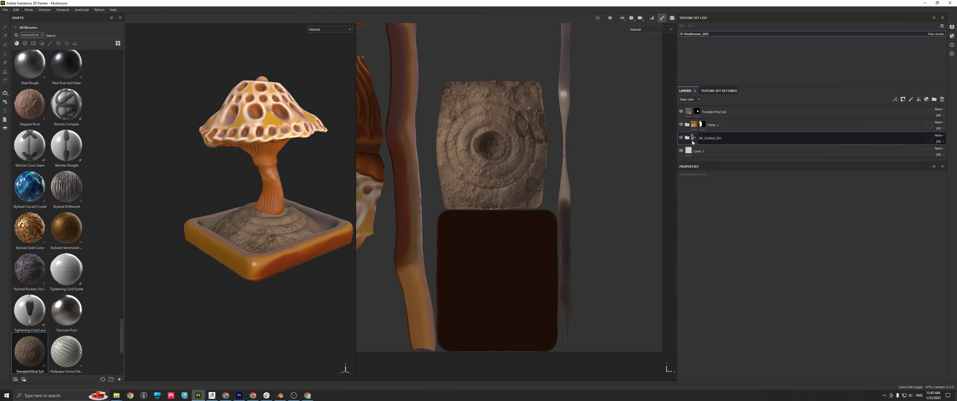
Step: In Substance 3D Painter, group the texture layers in a folder named Mushroom and create a smart material from it
left_click(934, 98)
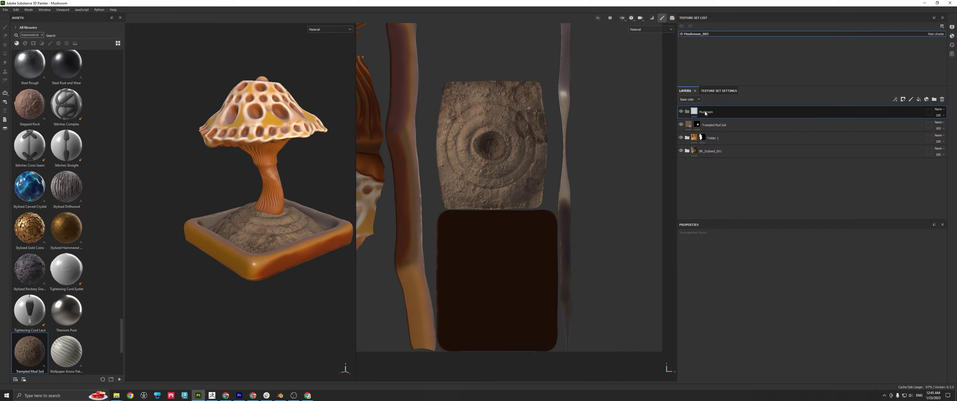
left_click_drag(714, 125, 713, 114)
mouse_move(714, 138)
left_mouse_down()
mouse_move(716, 129)
mouse_move(718, 142)
left_mouse_up()
right_click(706, 111)
left_click(735, 298)
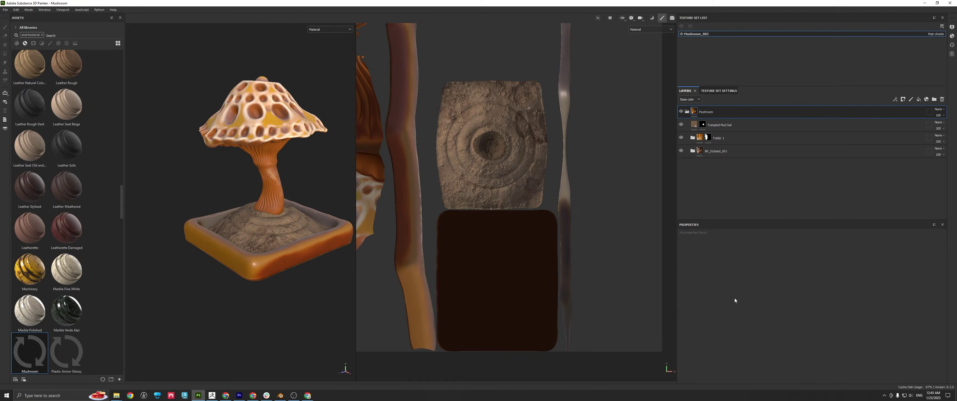
Step: Create a new project from the joined mushroom mesh and bake its selected mesh maps
left_click(13, 53)
left_click(8, 16)
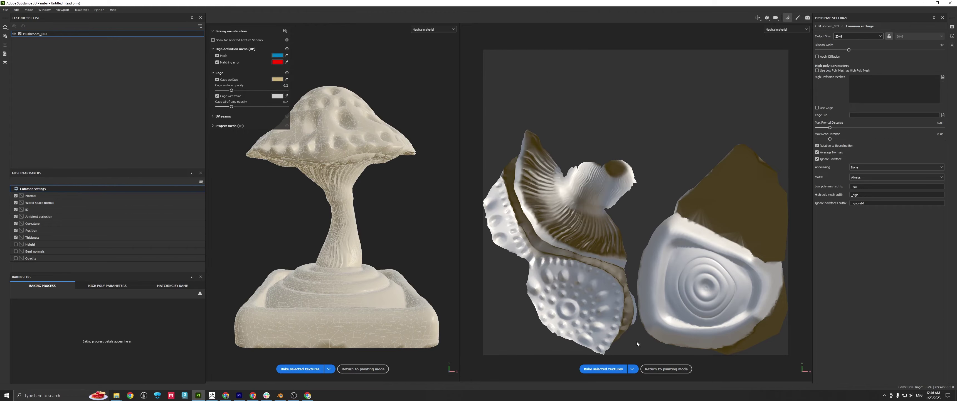
left_click(603, 369)
left_click(667, 369)
Step: Apply the Mushroom smart material and clear the mask on its Trampled Mud Soil layer
left_click_drag(305, 208, 259, 218, "alt")
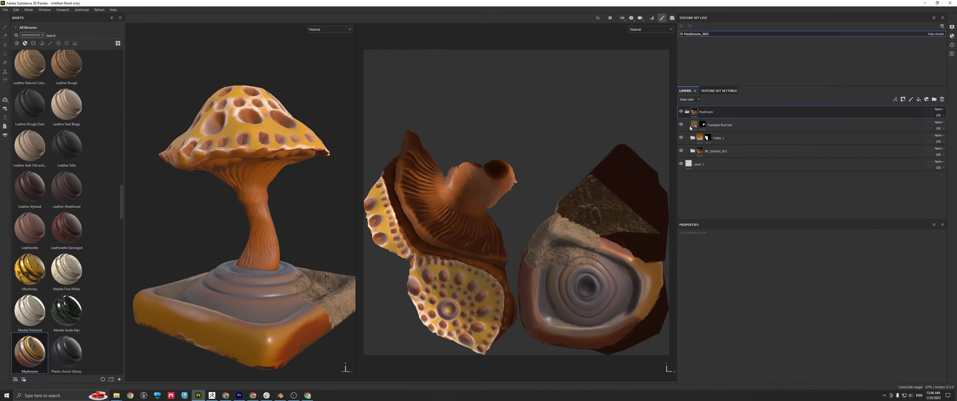
right_click(702, 124)
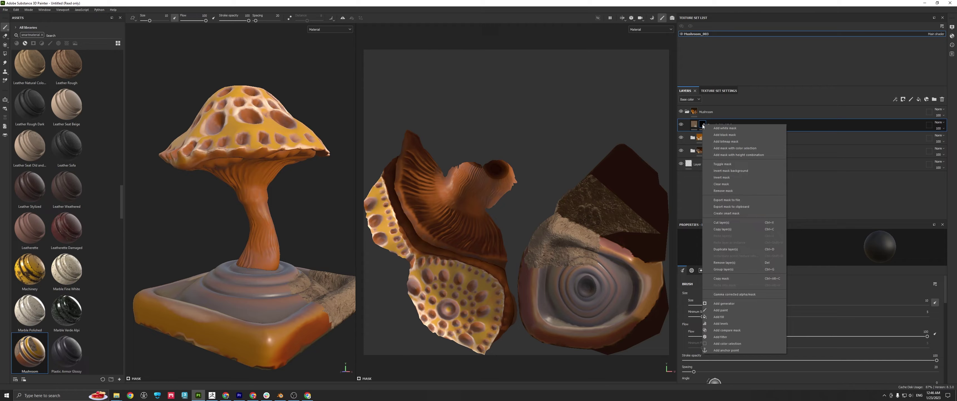
left_click(739, 186)
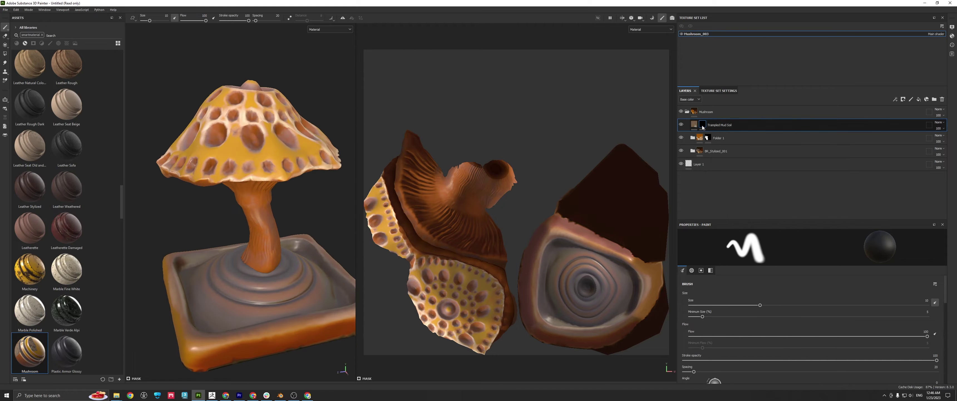
Step: Paint the Trampled Mud Soil layer's mask over the ground inside the tray with a larger brush
middle_click_drag(264, 234, 264, 208, "alt")
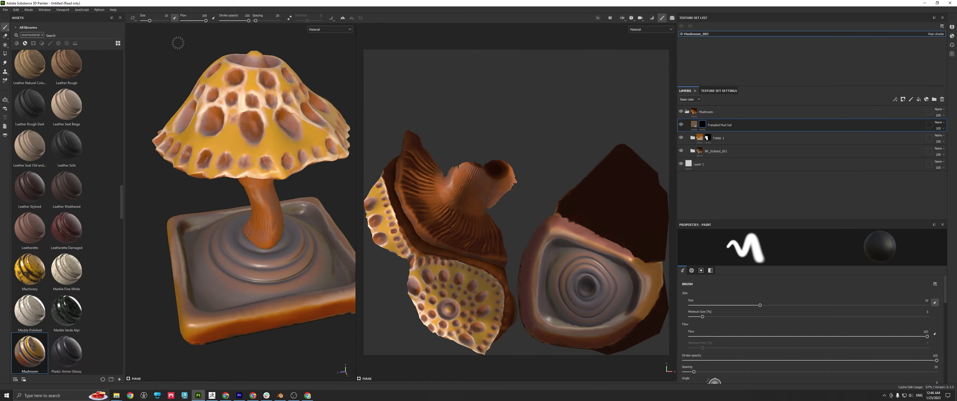
right_click(705, 126)
left_click(747, 135)
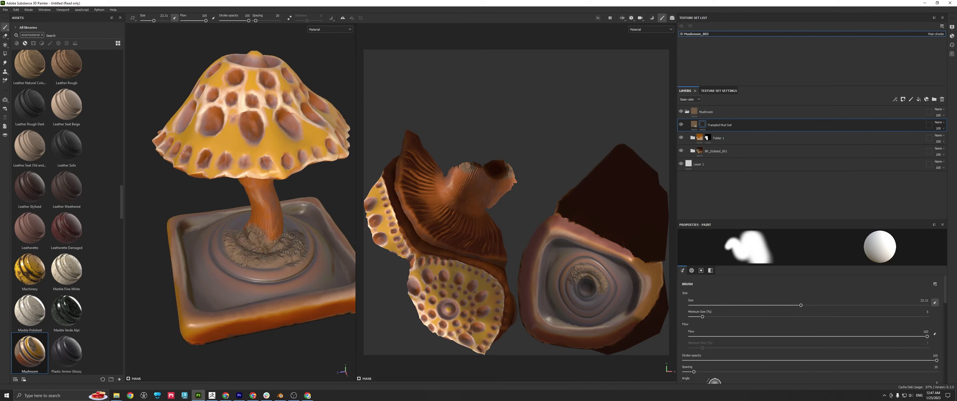
left_click_drag(275, 257, 222, 243)
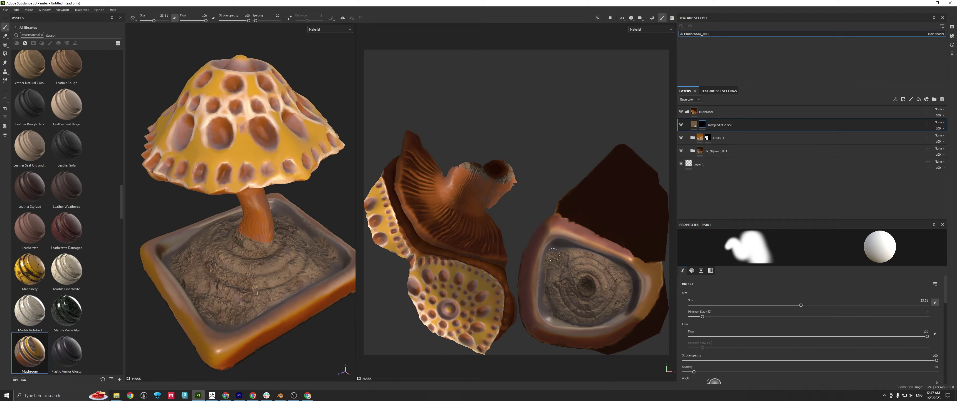
Step: Examine the mud coverage along the tray's inner edges and around the base of the mushroom stem
scroll(553, 255, "up", 3)
left_click_drag(316, 252, 294, 225, "alt")
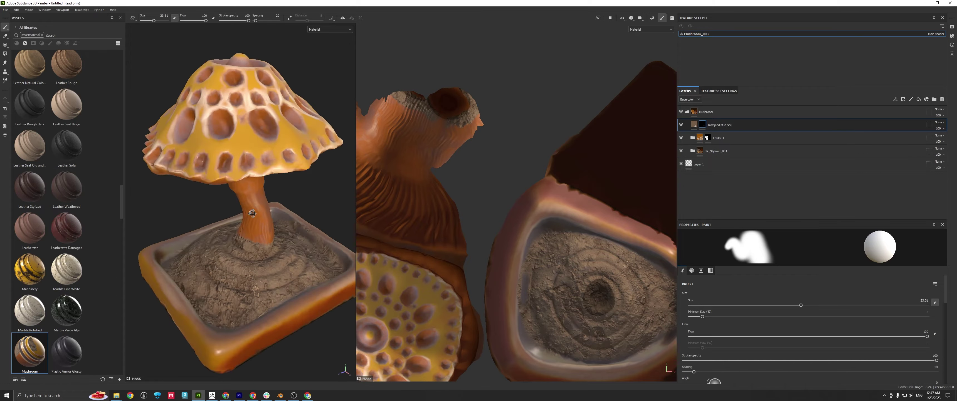
middle_click_drag(294, 225, 223, 236, "alt")
left_click_drag(265, 236, 176, 216, "alt")
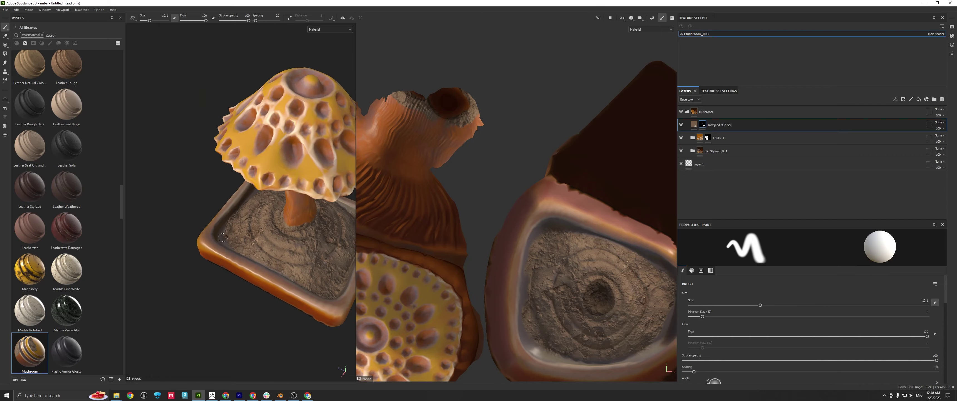
right_click_drag(223, 237, 240, 268, "alt")
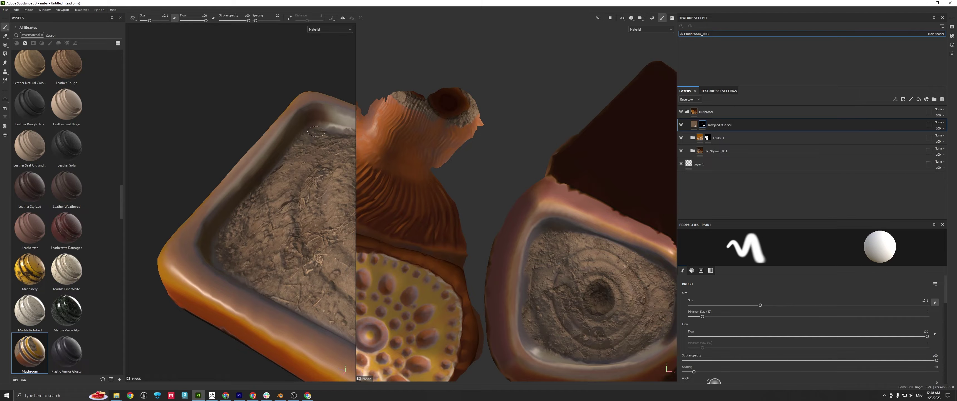
right_click_drag(316, 132, 238, 107, "alt")
left_click_drag(261, 179, 230, 167, "alt")
right_click_drag(231, 168, 274, 200, "alt")
middle_click_drag(275, 201, 249, 208, "alt")
Step: Switch to the Eraser for the mud layer's mask and choose a dirt alpha for its brush
left_click(5, 36)
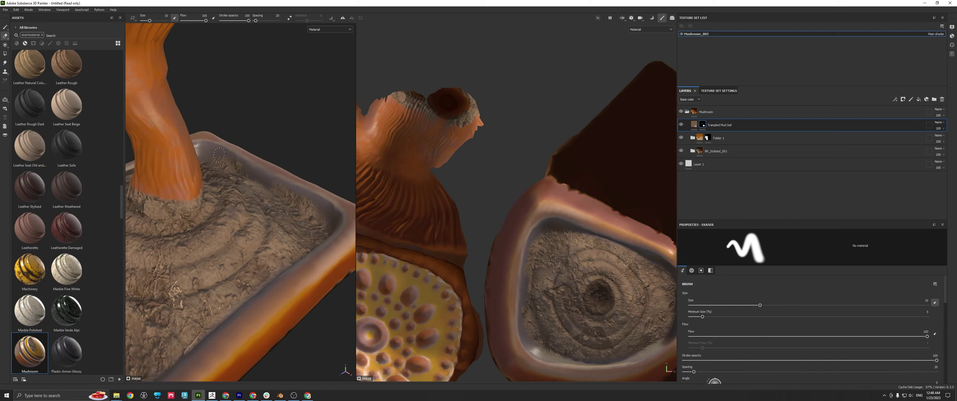
right_click_drag(316, 190, 280, 182, "alt")
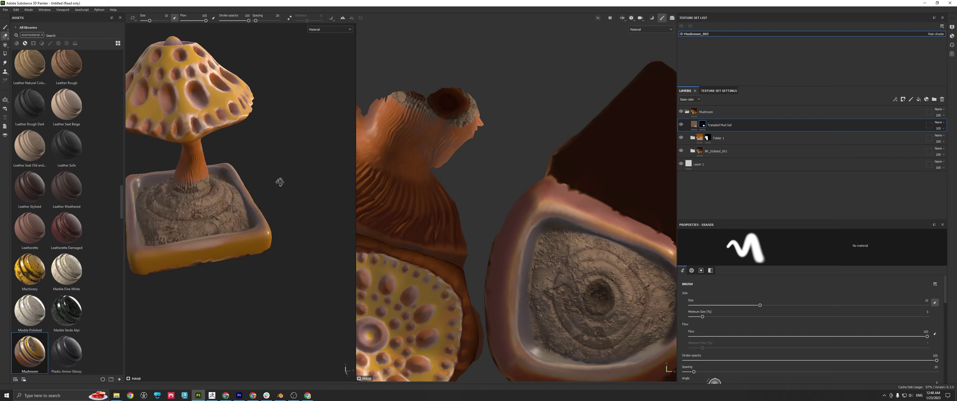
left_click_drag(280, 182, 316, 167, "alt")
right_click_drag(275, 175, 324, 204, "alt")
left_click(691, 270)
left_click(702, 329)
type("dirt")
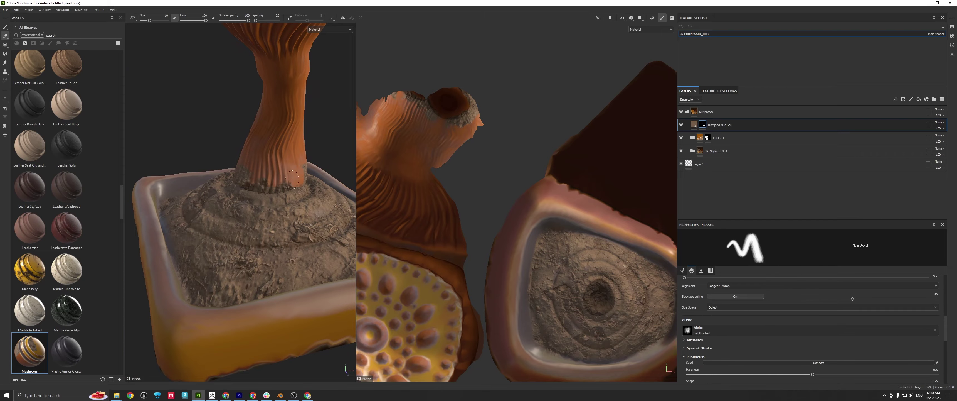
left_click(879, 232)
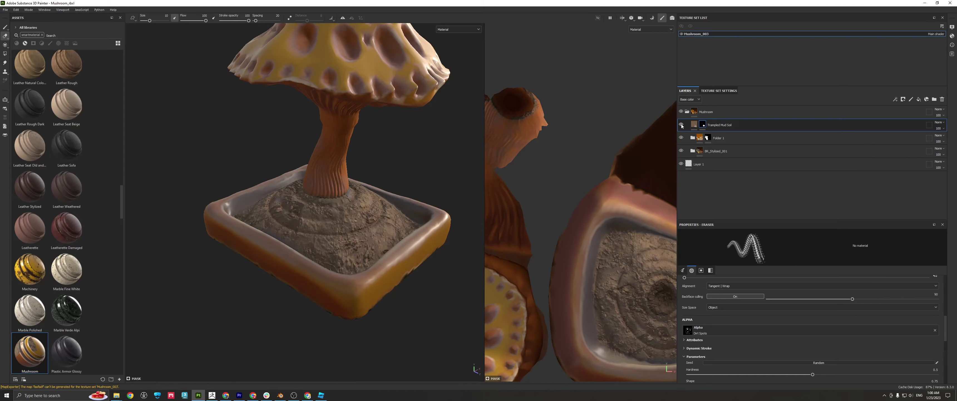
Step: In Roblox Studio, assign the roughness map to the SurfaceAppearance of the imported mushroom mesh and view the whole model
left_click(867, 244)
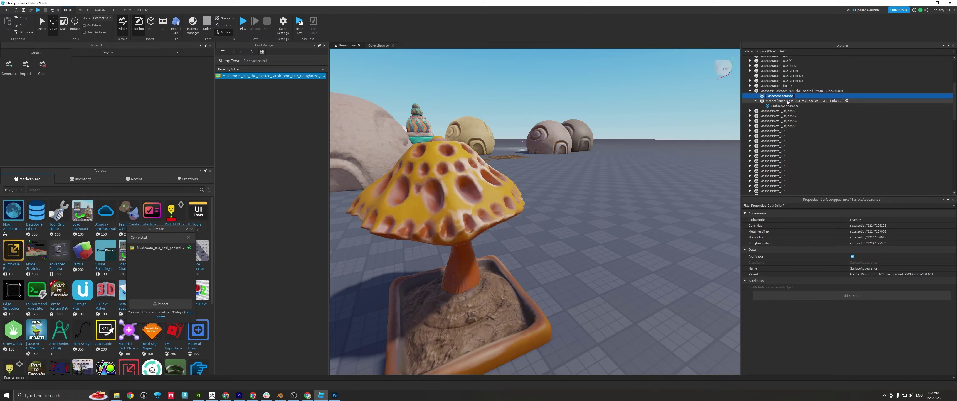
right_click_drag(617, 269, 618, 268)
scroll(618, 269, "down", 10)
scroll(610, 271, "up", 6)
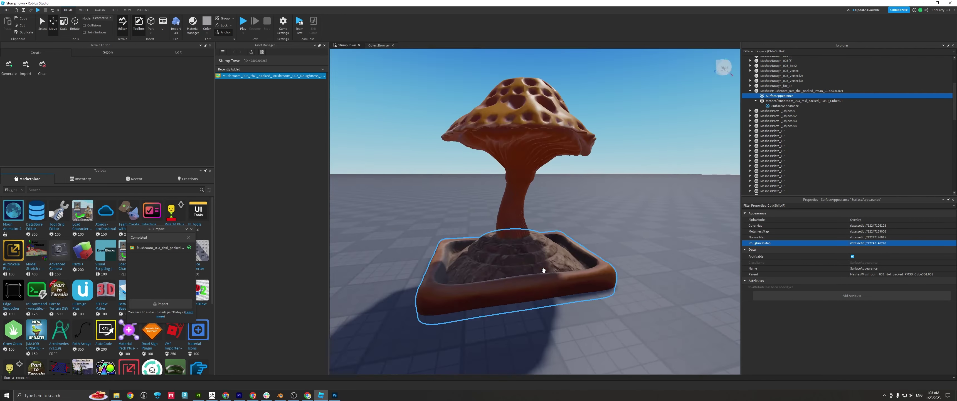
Step: Duplicate the mushroom with its base and move the copy beside the original
left_click(522, 213)
key("ctrl+d")
left_click_drag(544, 174, 717, 165)
right_click_drag(629, 293, 629, 293)
scroll(628, 293, "down", 5)
right_click_drag(626, 327, 626, 328)
Step: Scale the duplicated mushroom down proportionally until it is much smaller than the original
left_click(62, 33)
scroll(589, 241, "down", 4)
left_click_drag(552, 122, 553, 91, "shift")
scroll(553, 245, "up", 5)
right_click_drag(553, 244, 553, 245)
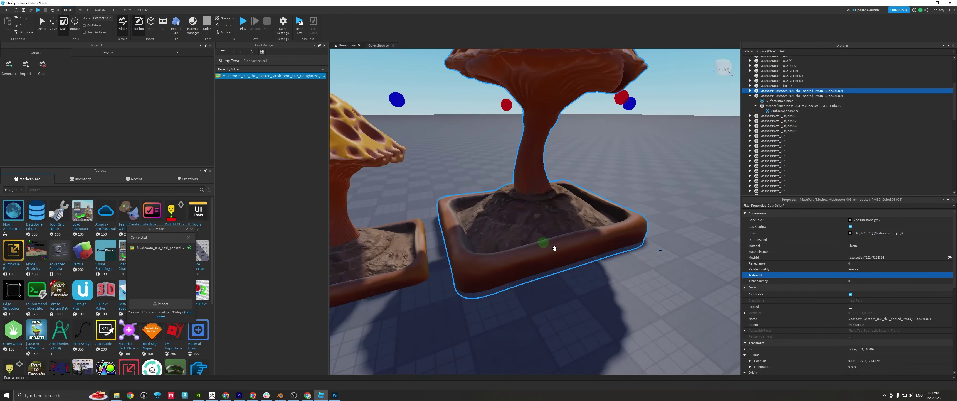
scroll(553, 245, "down", 6)
left_click_drag(558, 72, 550, 173, "shift")
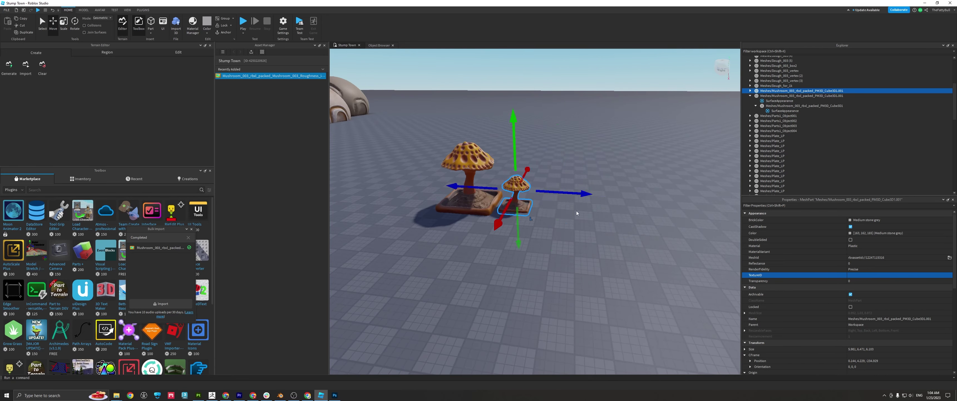
Step: Examine the small mushroom copy next to the original from near and far
left_click(577, 213)
scroll(630, 229, "up", 6)
scroll(630, 228, "down", 4)
left_click(515, 212)
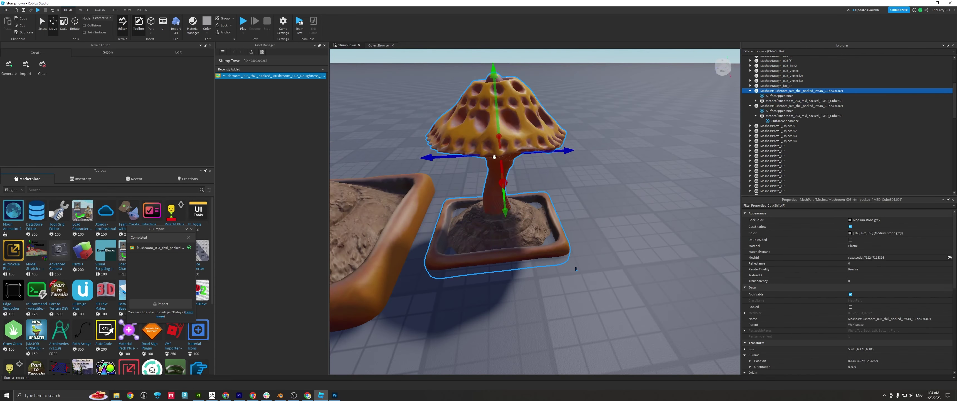
left_click(630, 182)
right_click_drag(622, 231, 621, 229)
scroll(622, 230, "down", 5)
right_click_drag(516, 217, 515, 217)
scroll(516, 217, "up", 3)
left_click(487, 208)
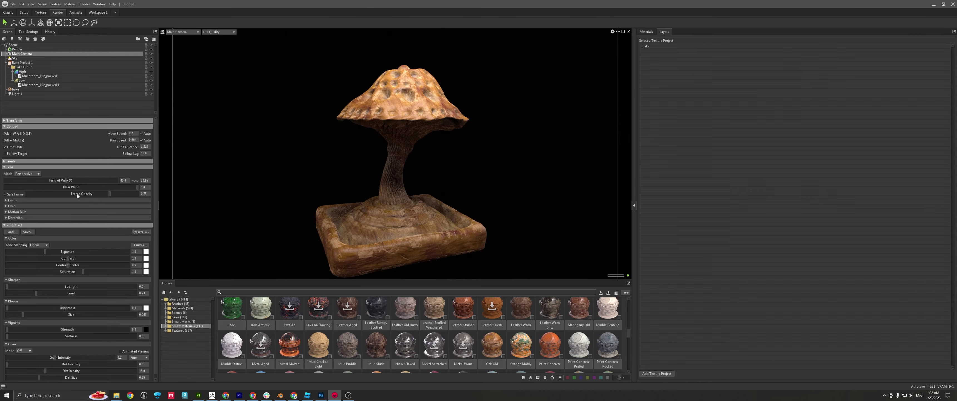
Step: In Marmoset Toolbag, set the Main Camera's depth of field to Ray Traced and adjust its aperture
left_click(32, 174)
left_click(13, 200)
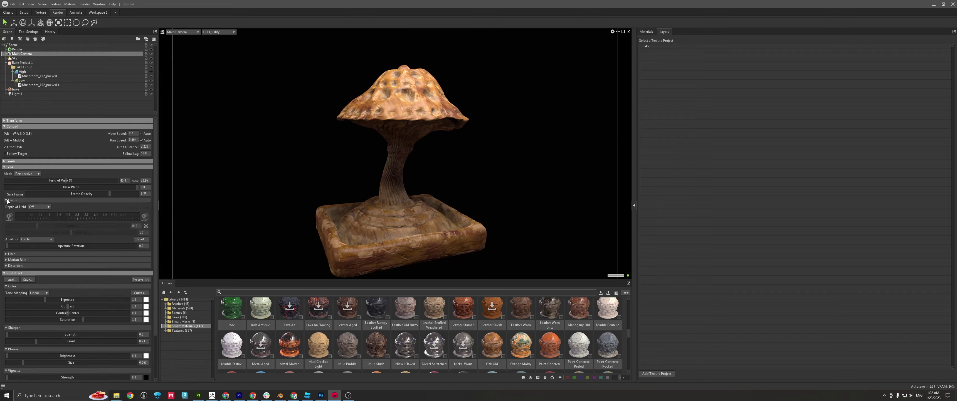
left_click(39, 207)
left_click(38, 222)
left_click_drag(103, 218, 130, 218)
left_click_drag(44, 218, 73, 227)
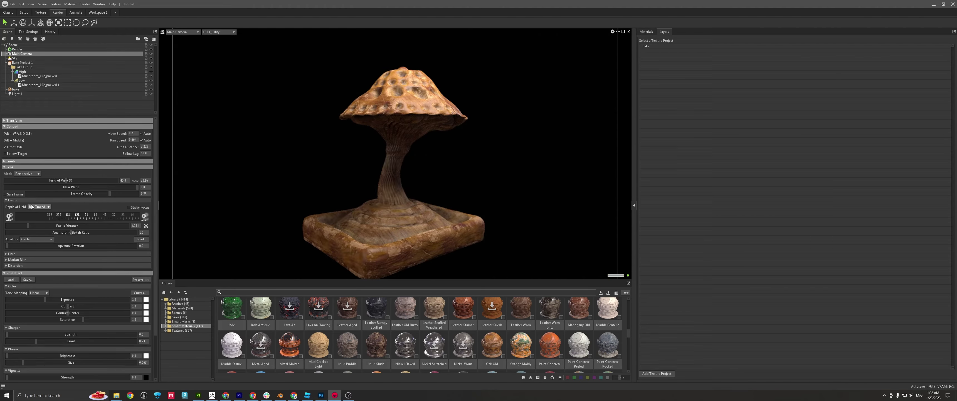
Step: Set the Main Camera's focal length to 55 mm, focus it on the mushroom and frame the cap closely
key("Return")
scroll(412, 197, "down", 5)
middle_click(412, 197, "ctrl")
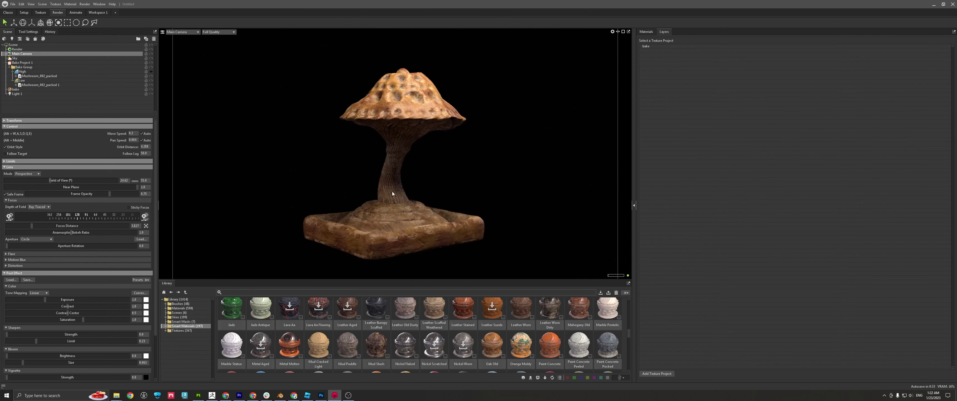
scroll(400, 160, "up", 6)
middle_click_drag(398, 159, 393, 254, "alt")
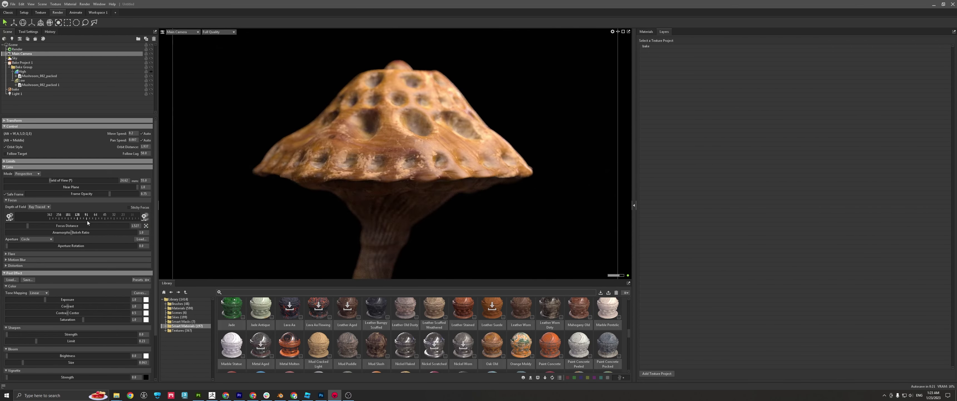
Step: Set the render's image resolution to 2048 x 2048 and angle the camera up at the cap's underside
left_click(17, 49)
scroll(42, 286, "down", 5)
scroll(33, 264, "down", 1)
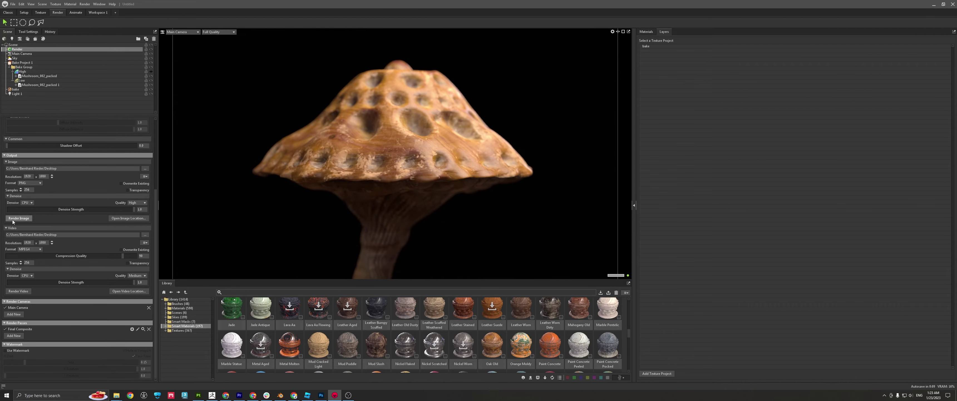
scroll(23, 220, "up", 1)
double_click(28, 203)
type("2048")
key("Tab")
type("2048")
left_click_drag(438, 192, 427, 138, "alt")
Step: Add a second light to the scene with its type set to Omni
left_click(12, 39)
left_click(182, 32)
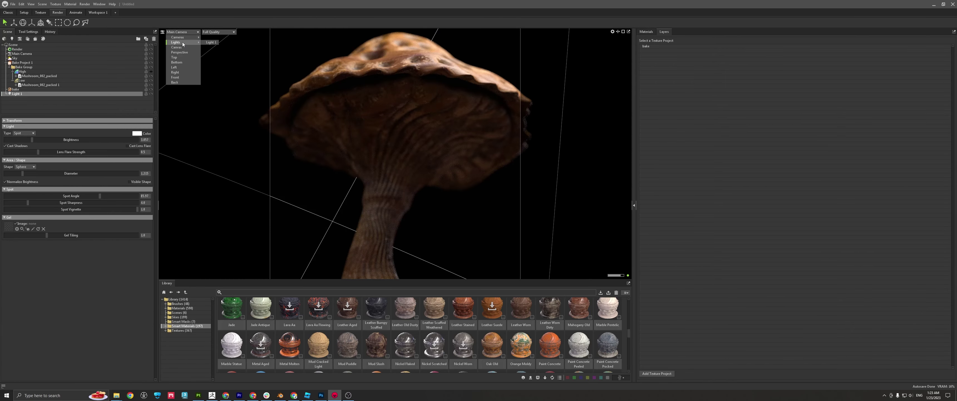
left_click(174, 42)
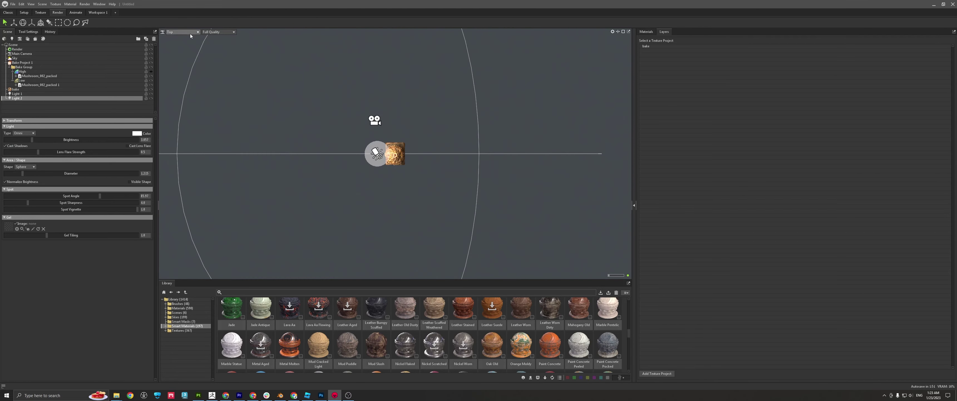
left_click(190, 32)
left_click(179, 41)
Step: Move the second light out to the side of the mushroom, opposite the first light
scroll(363, 159, "down", 5)
key("w")
left_click_drag(363, 159, 380, 115, "alt")
left_click_drag(532, 71, 483, 93)
left_click_drag(439, 123, 461, 148, "alt")
left_click_drag(508, 178, 508, 143)
Step: Try several hues for the second light and set its colour to a saturated orange-red
left_click(137, 134)
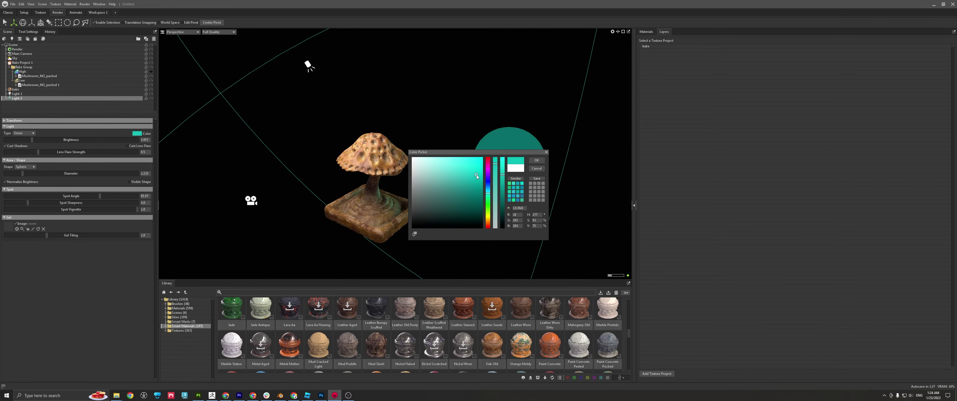
left_click_drag(488, 193, 487, 190)
left_click_drag(477, 175, 448, 165)
left_click_drag(488, 190, 488, 210)
left_click_drag(447, 165, 427, 165)
left_click_drag(488, 210, 488, 222)
left_click_drag(427, 165, 493, 170)
scroll(362, 208, "up", 3)
left_click_drag(362, 238, 374, 201, "alt")
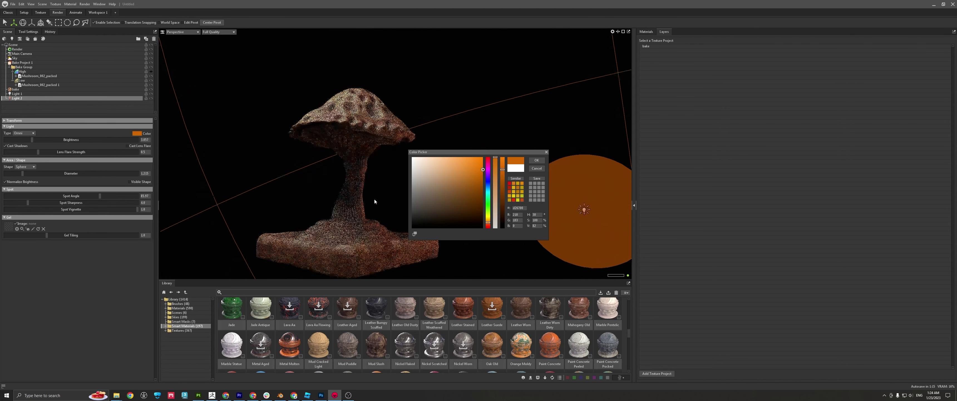
left_click_drag(483, 169, 483, 156)
mouse_move(491, 222)
left_mouse_down()
mouse_move(488, 204)
mouse_move(488, 225)
left_mouse_up()
left_click(535, 160)
Step: Move the second light slightly closer to the mushroom and return to the Main Camera view
left_click_drag(537, 211, 527, 207)
left_click(183, 32)
mouse_move(182, 37)
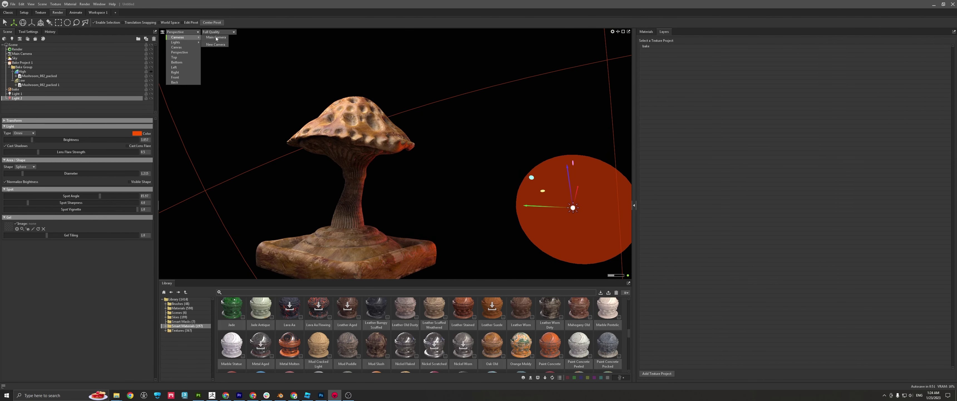
left_click(214, 37)
Step: Reframe the Main Camera to include the cap and full stem, and pick the focus point on the mushroom
left_click(22, 54)
left_click(146, 226)
right_click_drag(480, 191, 261, 207, "alt")
middle_click_drag(261, 206, 258, 179, "alt")
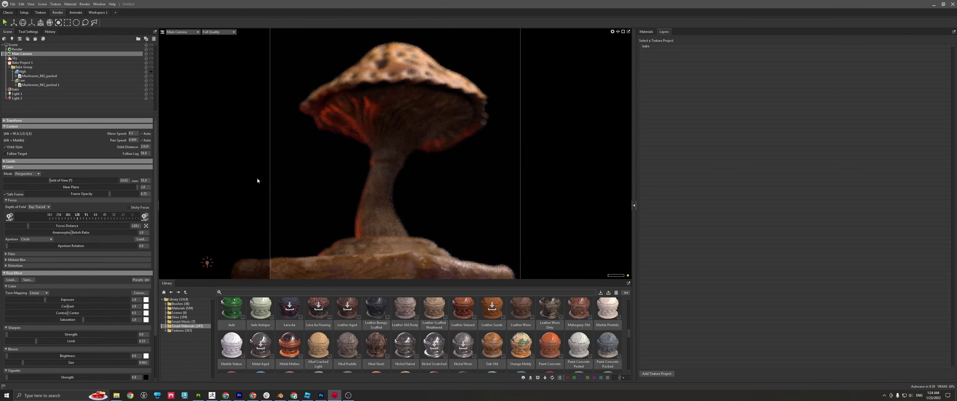
left_click(405, 127)
left_click_drag(404, 127, 421, 129, "alt")
Step: Increase the second light's brightness and set its colour to light blue
left_click(17, 98)
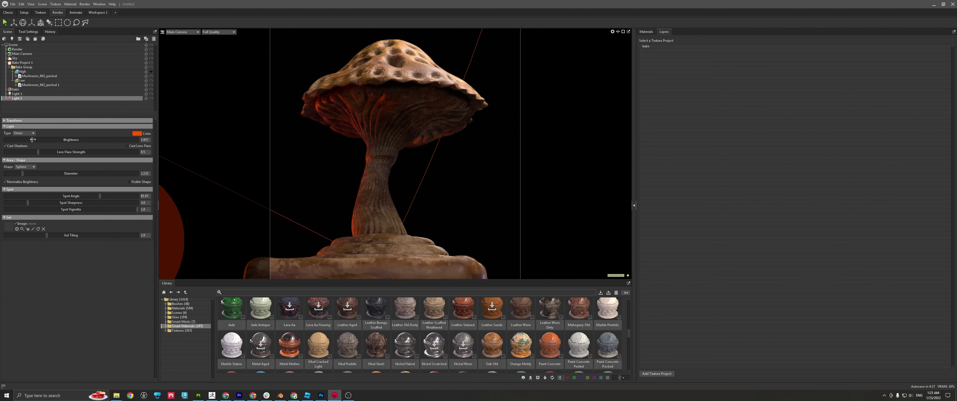
left_click(137, 133)
left_click_drag(446, 153, 680, 169)
left_click_drag(727, 240, 732, 208)
left_click(775, 177)
Step: Duplicate the blue light and, in the Top view, move the copy to the opposite side of the mushroom
left_click(182, 32)
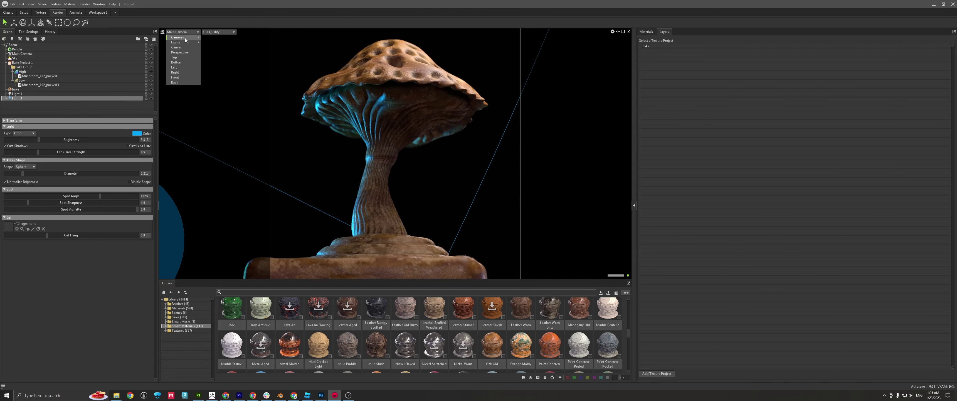
left_click(177, 58)
key("w")
scroll(421, 166, "up", 5)
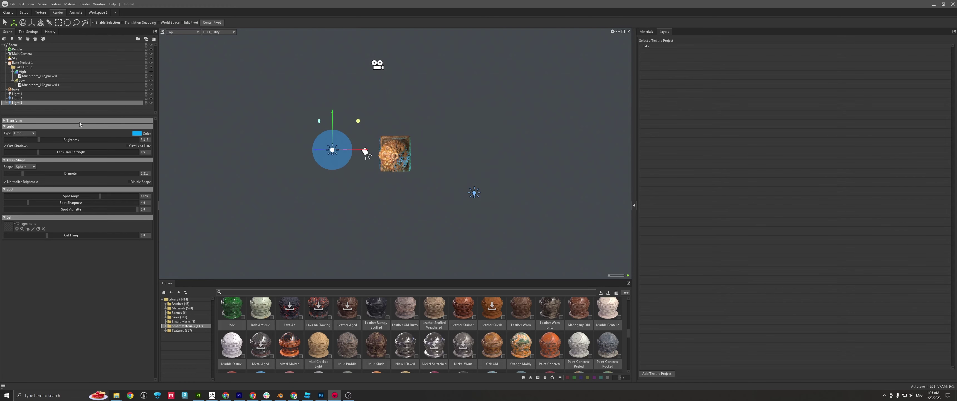
Step: Return to the Main Camera view and set the third light's colour to orange
left_click(182, 32)
left_click(178, 37)
left_click(137, 133)
left_click_drag(727, 207, 727, 240)
left_click(775, 176)
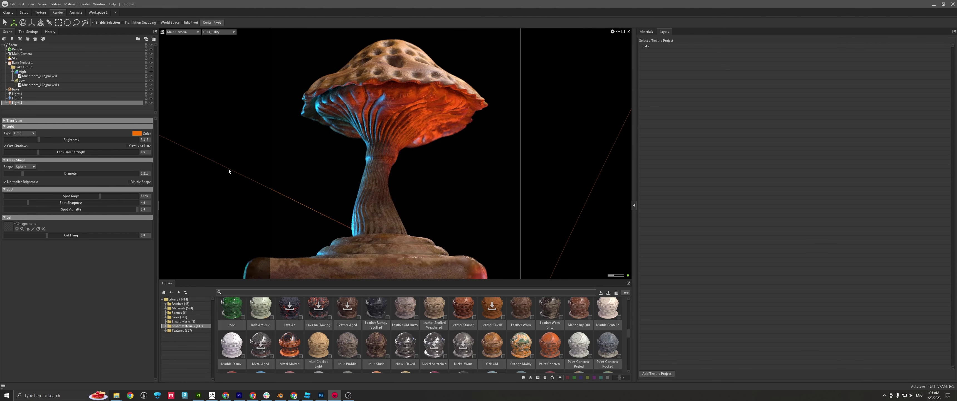
Step: Split the viewport into a Perspective view and a Main Camera view, with the orange light selected
left_click(182, 53)
left_click_drag(372, 149, 416, 159, "alt")
left_click_drag(618, 32, 610, 160)
left_click_drag(390, 96, 413, 102, "alt")
scroll(395, 100, "up", 3)
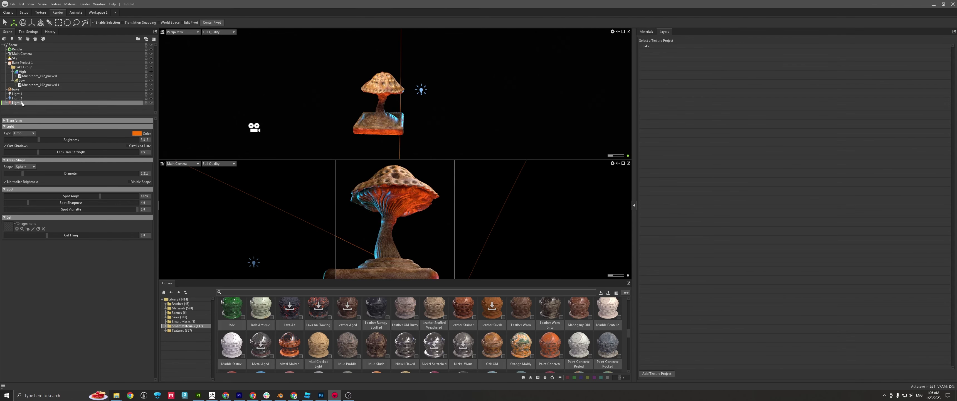
left_click_drag(357, 113, 364, 102, "alt")
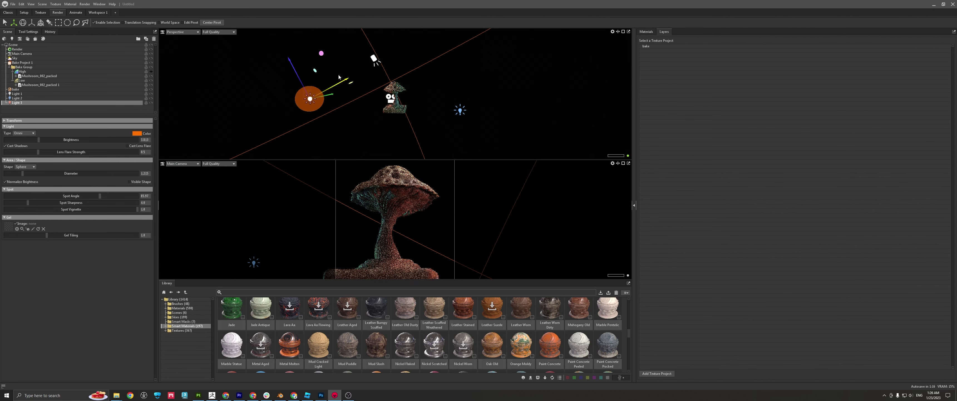
Step: Reposition the orange light beside and behind the mushroom, opposite the blue light, to act as a rim light
key("e")
left_click_drag(480, 104, 385, 73)
key("w")
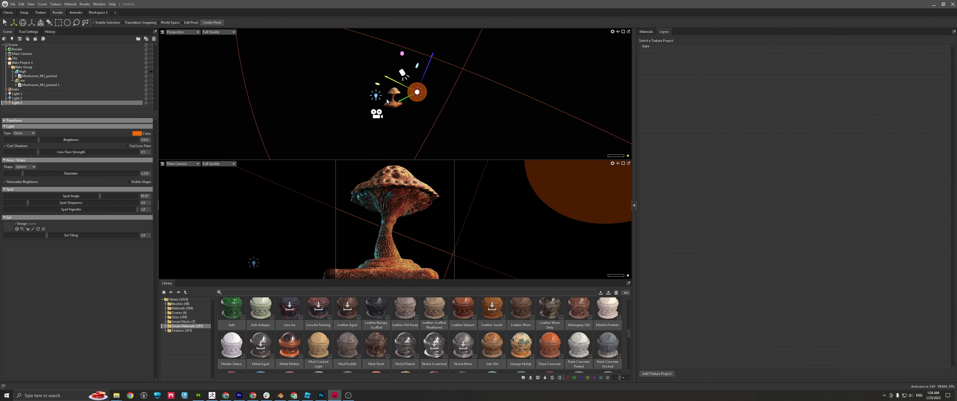
left_click_drag(420, 108, 394, 108, "alt")
mouse_move(423, 103)
left_mouse_down()
mouse_move(412, 100)
mouse_move(428, 112)
left_mouse_up()
left_click_drag(417, 61, 432, 76)
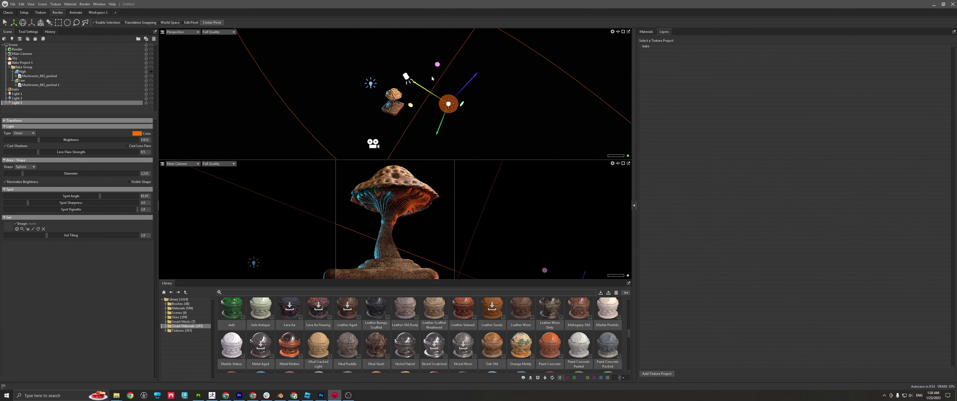
Step: Rotate and nudge the orange light towards the mushroom's rim, and return to a single Main Camera view
left_click_drag(457, 110, 477, 108, "alt")
key("e")
left_click_drag(431, 91, 436, 130)
key("w")
mouse_move(456, 97)
left_mouse_down()
mouse_move(457, 88)
mouse_move(455, 96)
left_mouse_up()
left_click(539, 194)
left_click(623, 164)
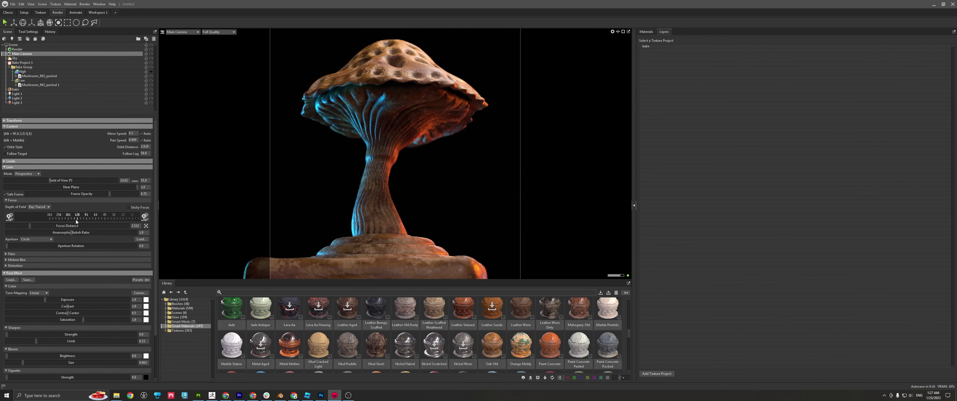
Step: Adjust the Main Camera's ray-traced depth of field, focus it on the mushroom cap, and slightly reframe the shot
left_click_drag(76, 220, 151, 228)
left_click(422, 98)
left_click_drag(32, 218, 85, 218)
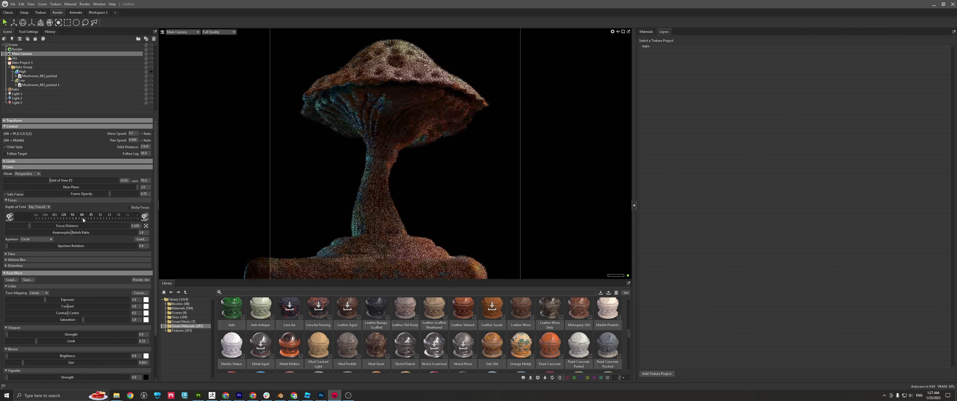
left_click_drag(451, 169, 456, 177, "alt")
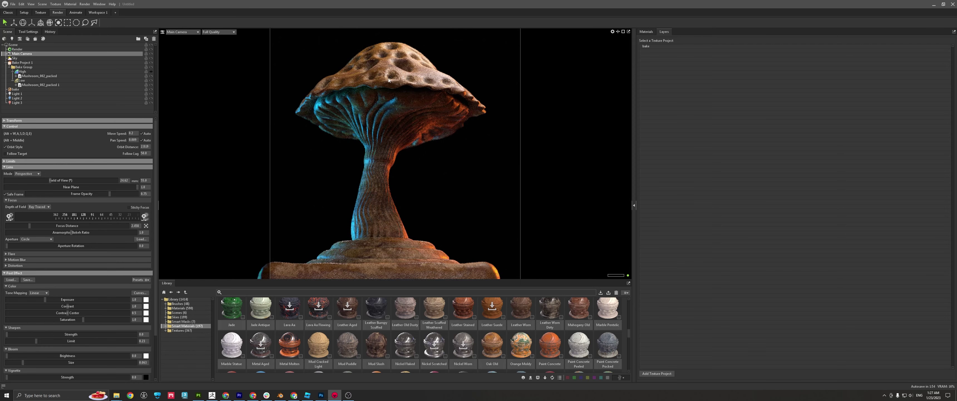
Step: Save the scene as a new Mushroom scene file in the tex_4k folder
left_click(25, 34)
type("Mushroom")
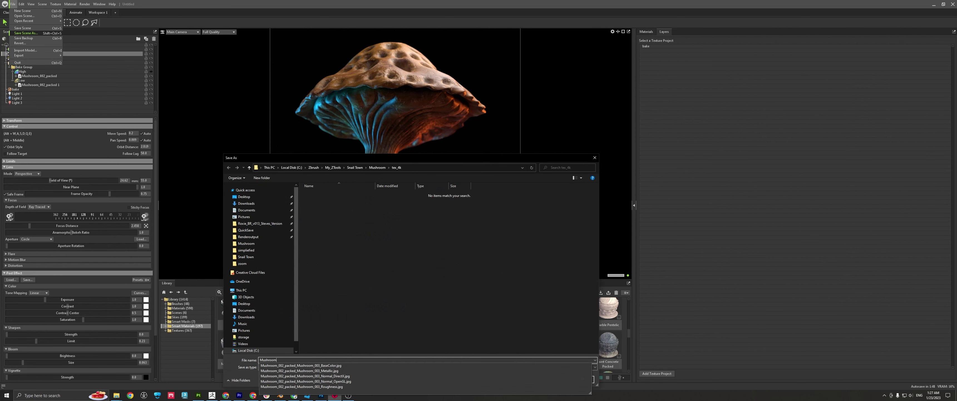
key("Return")
Step: Look through the workspace layouts, window and render options, and the action history for the turntable and animation controls
left_click(75, 12)
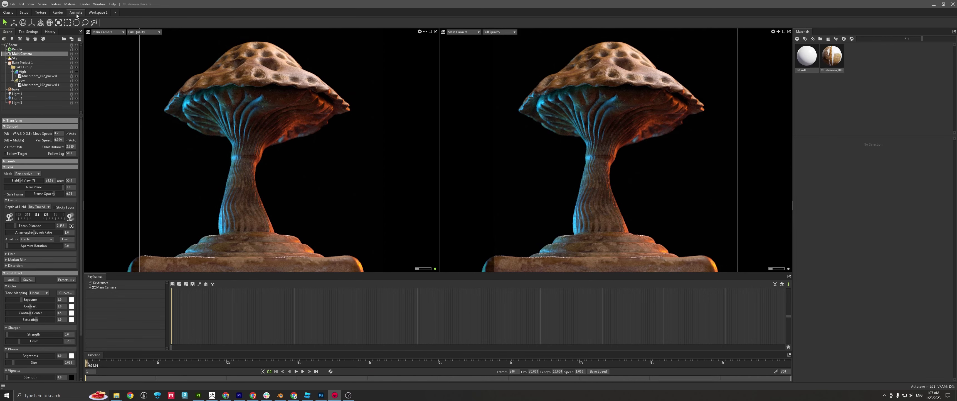
left_click(92, 14)
left_click(99, 4)
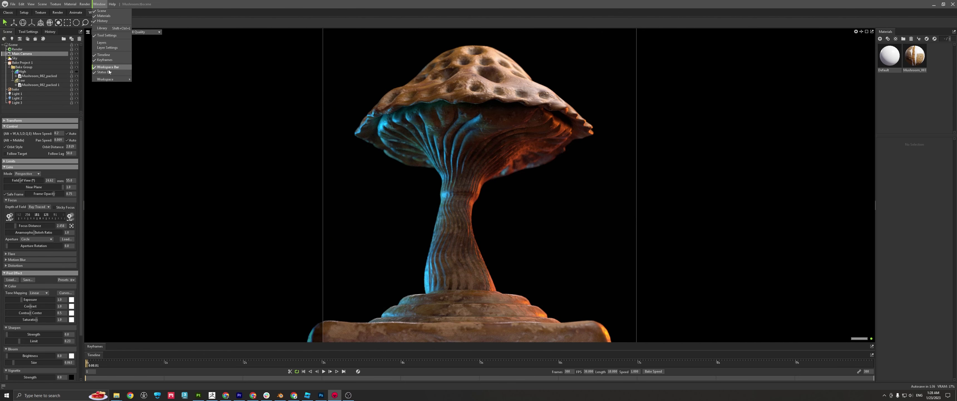
left_click(152, 14)
left_click(58, 13)
left_click(41, 13)
left_click(24, 13)
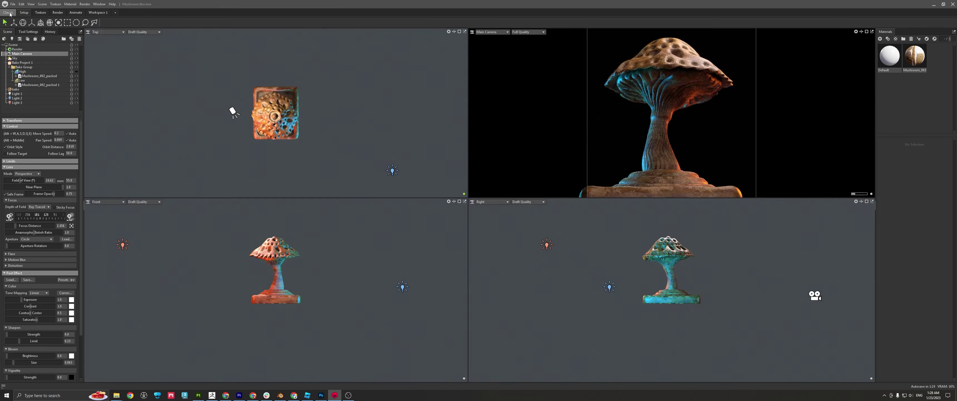
left_click(9, 13)
left_click(94, 5)
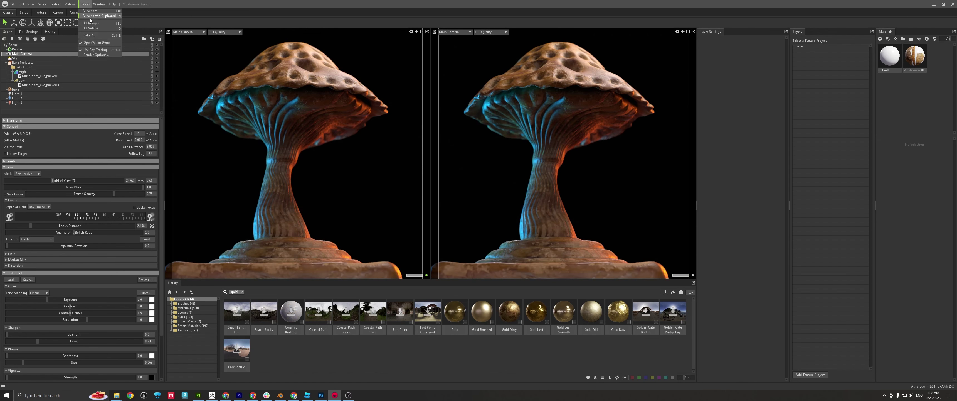
left_click(50, 32)
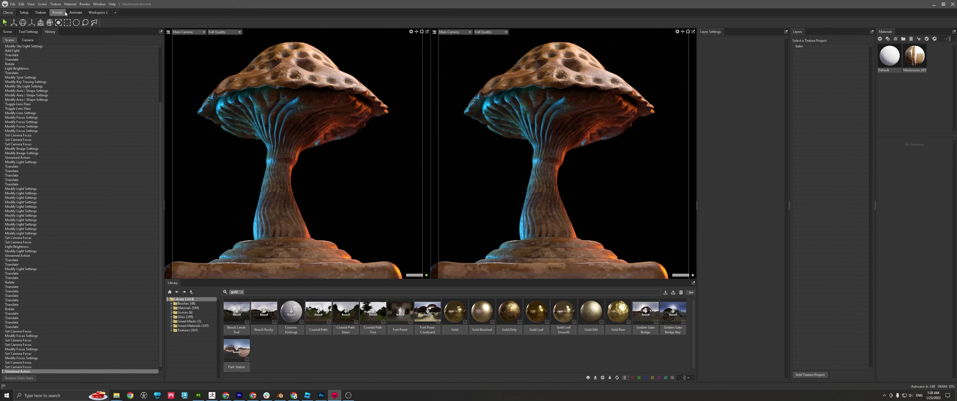
left_click(99, 4)
Step: Put the Main Camera under a new turntable and play its rotation in the Animate workspace
left_click(26, 32)
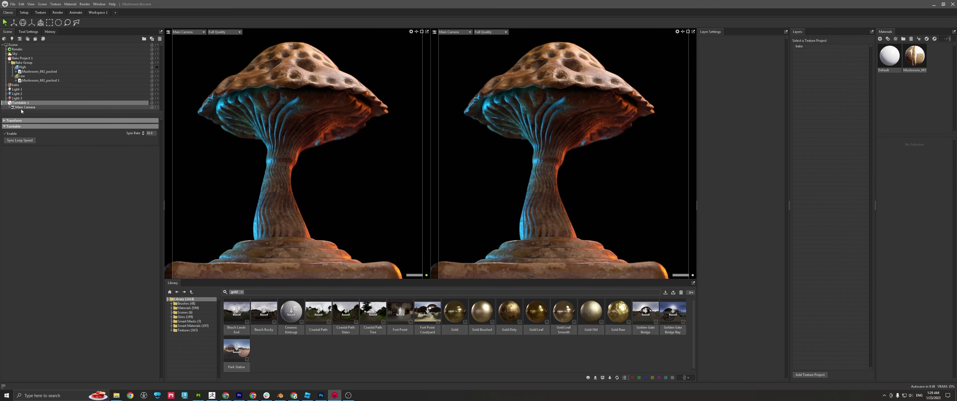
left_click(76, 13)
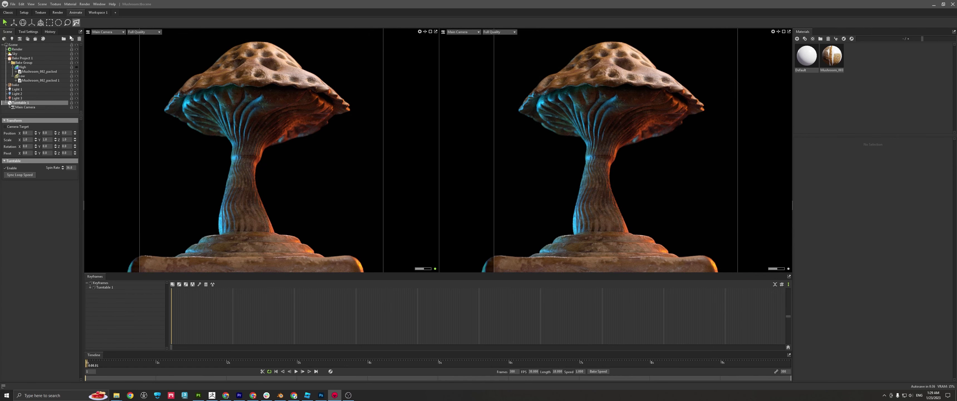
left_click(296, 371)
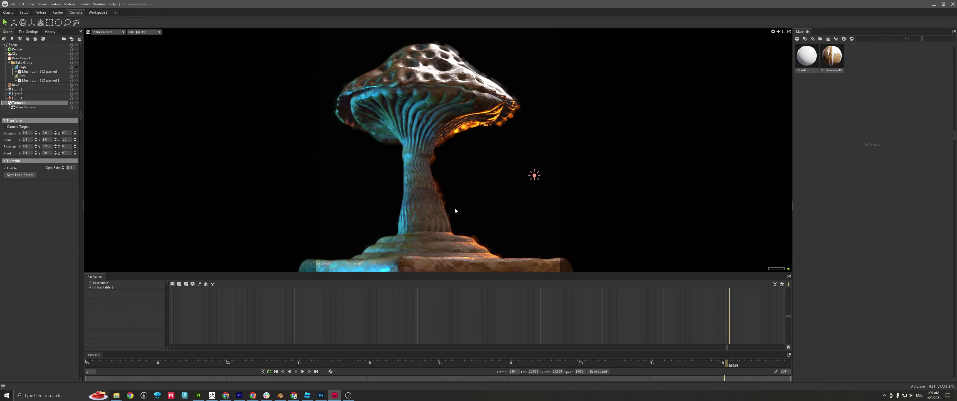